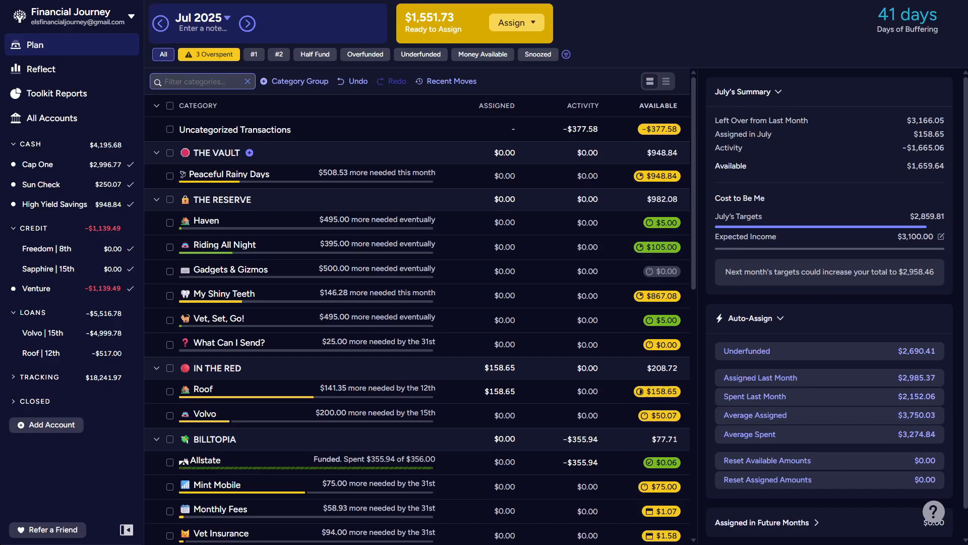
- In the Cap One account, change the Allstate Insurance transaction's date to 06/30/2025 and approve it
{"action": "left_click", "coordinate": [67, 173]}
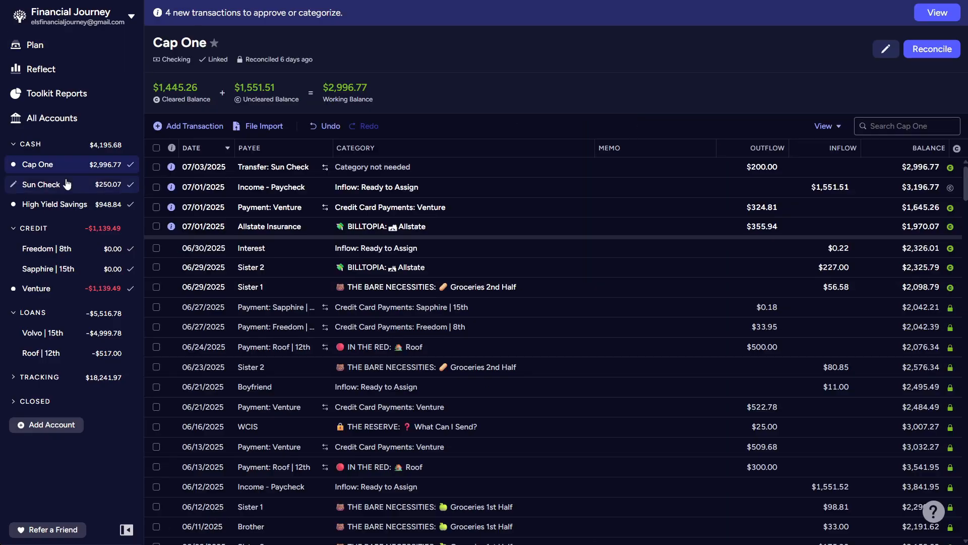
{"action": "left_click", "coordinate": [210, 226]}
{"action": "left_click", "coordinate": [209, 226]}
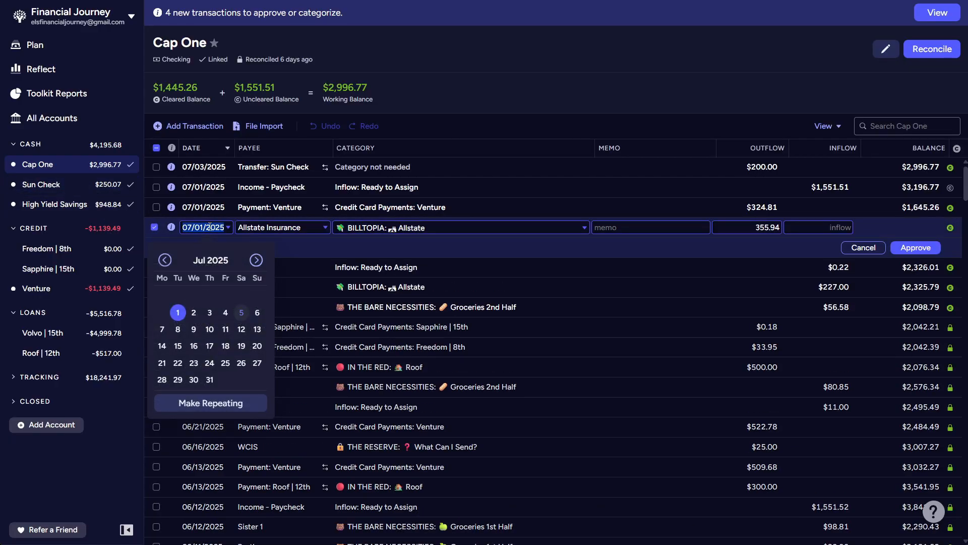
{"action": "left_click", "coordinate": [165, 260]}
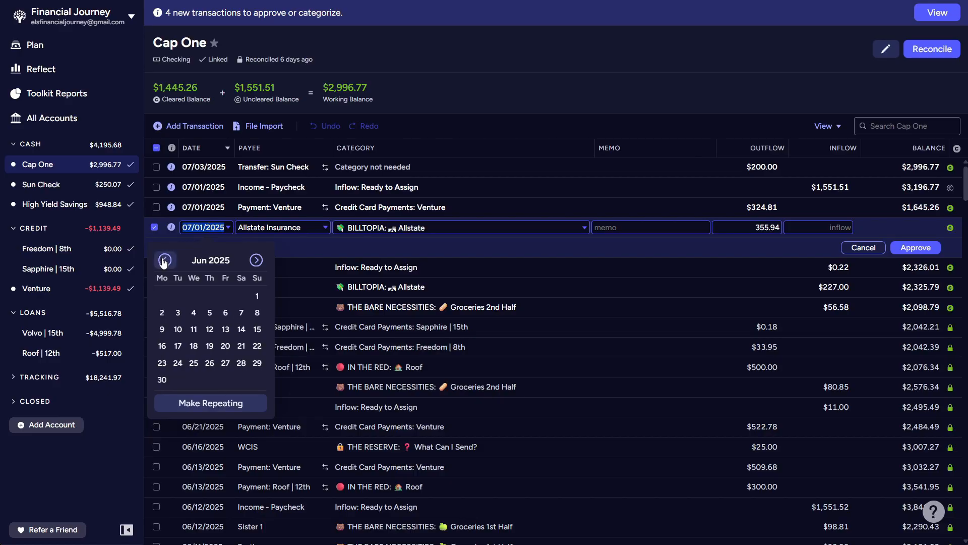
{"action": "left_click", "coordinate": [161, 382]}
{"action": "key", "text": "Tab"}
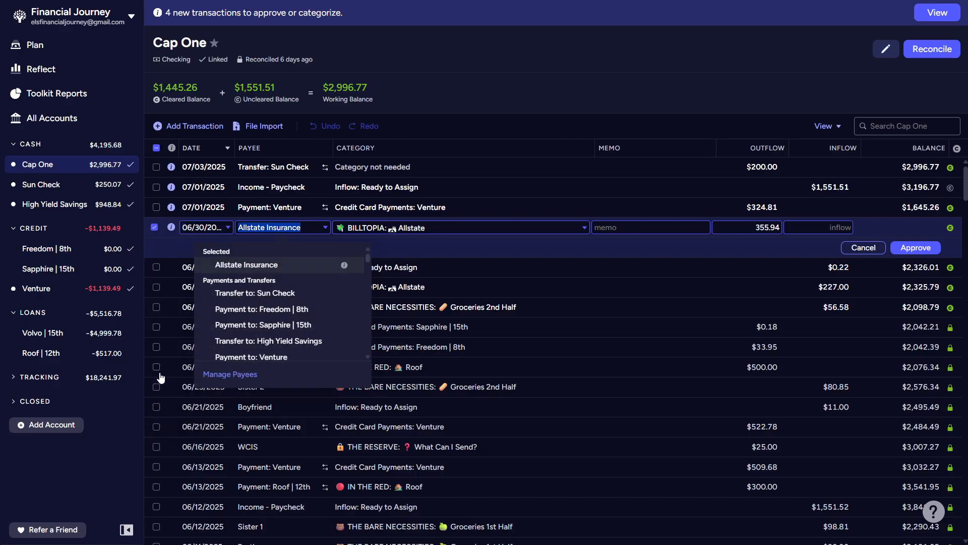
{"action": "left_click", "coordinate": [911, 251]}
{"action": "left_click", "coordinate": [912, 250]}
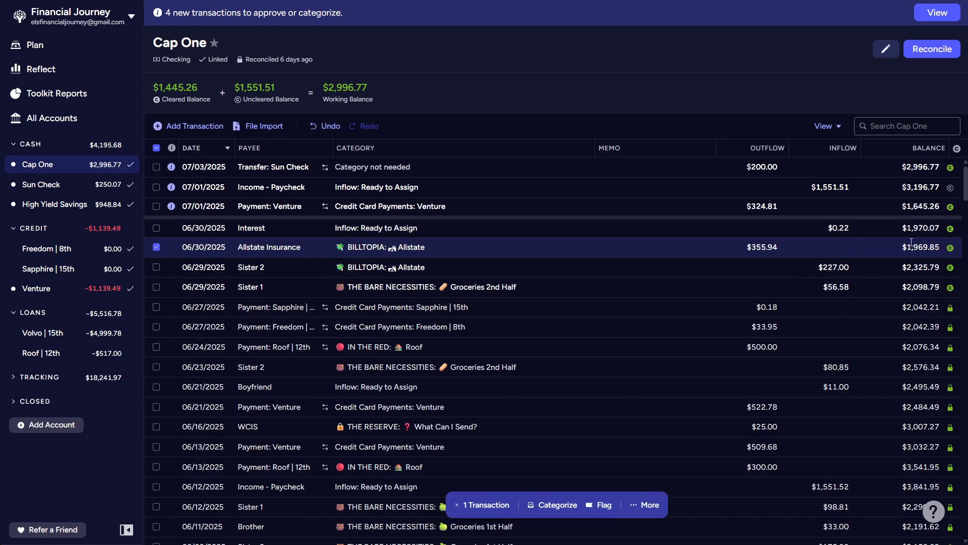
{"action": "left_click", "coordinate": [155, 248]}
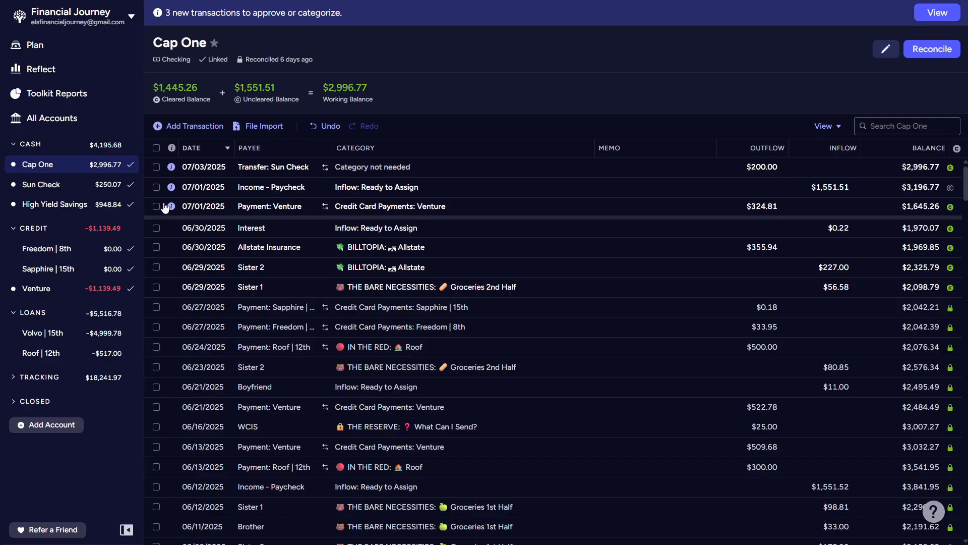
- Approve the pending July Payment: Venture, Income - Paycheck and Transfer: Sun Check transactions in Cap One
{"action": "mouse_move", "coordinate": [172, 206]}
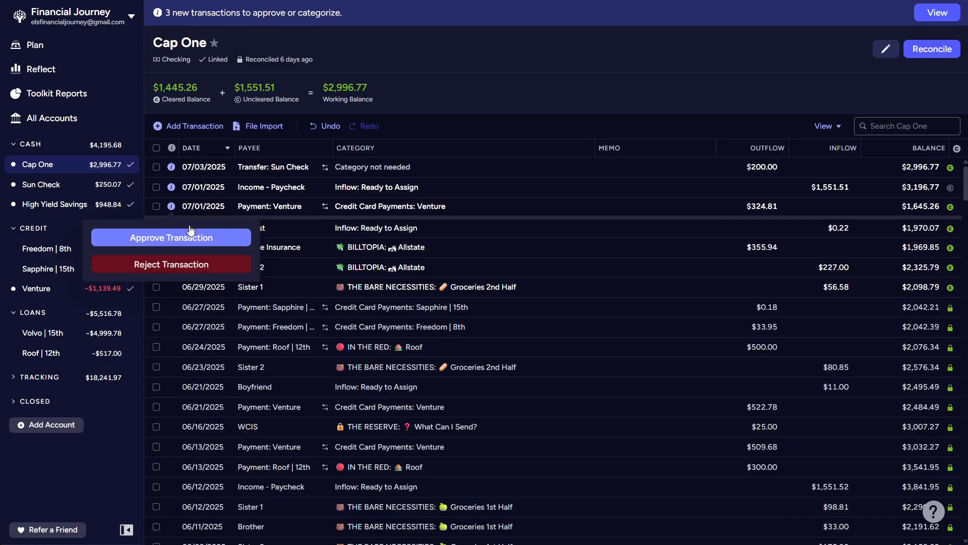
{"action": "left_click", "coordinate": [197, 236]}
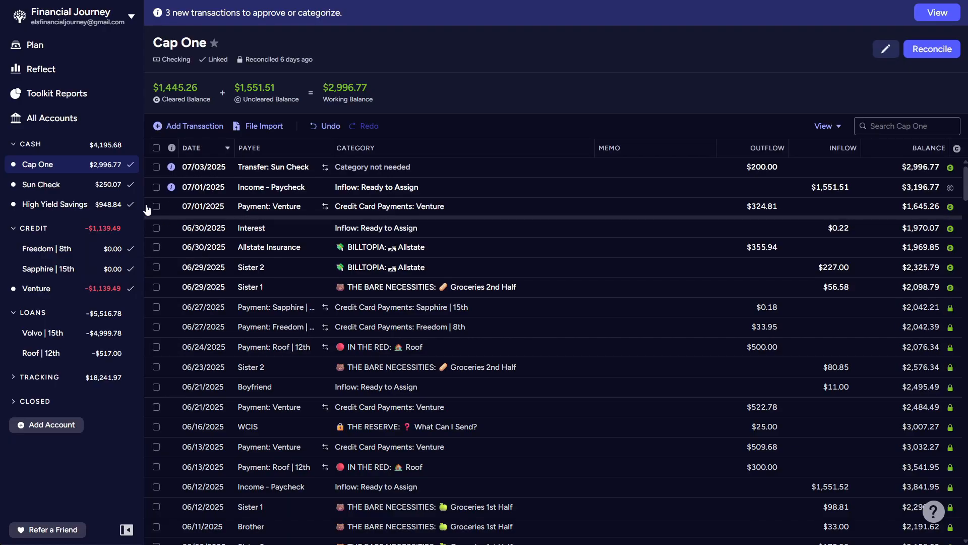
{"action": "left_click", "coordinate": [173, 189]}
{"action": "left_click", "coordinate": [186, 217]}
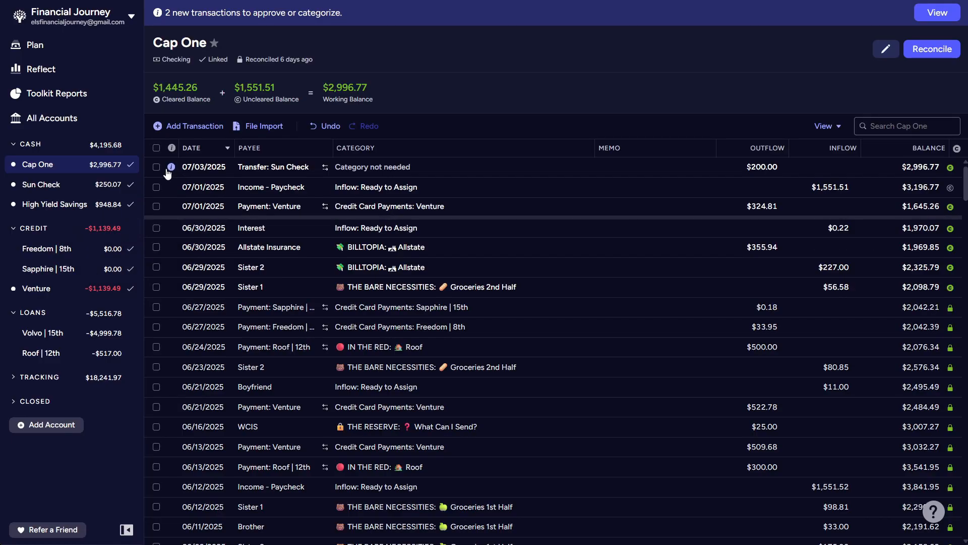
{"action": "left_click", "coordinate": [166, 169]}
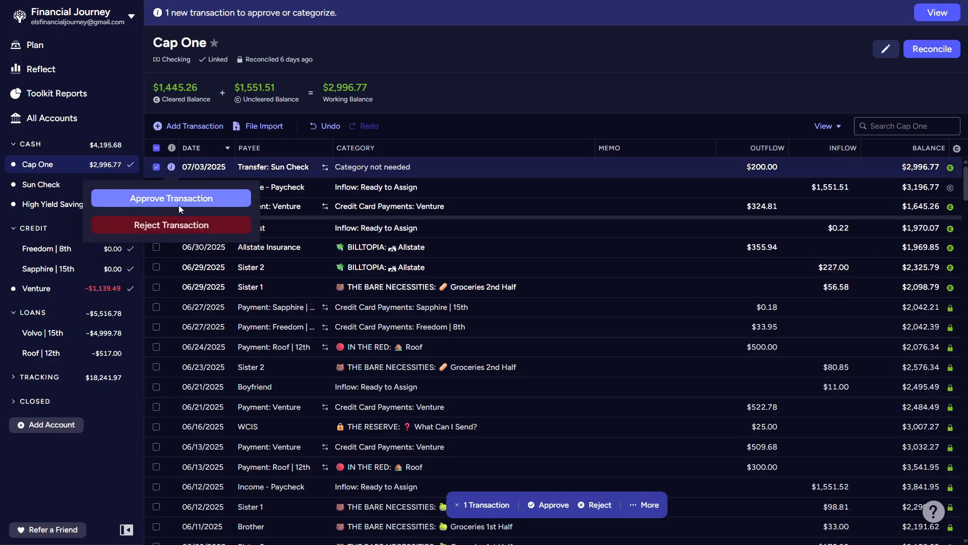
{"action": "left_click", "coordinate": [179, 201]}
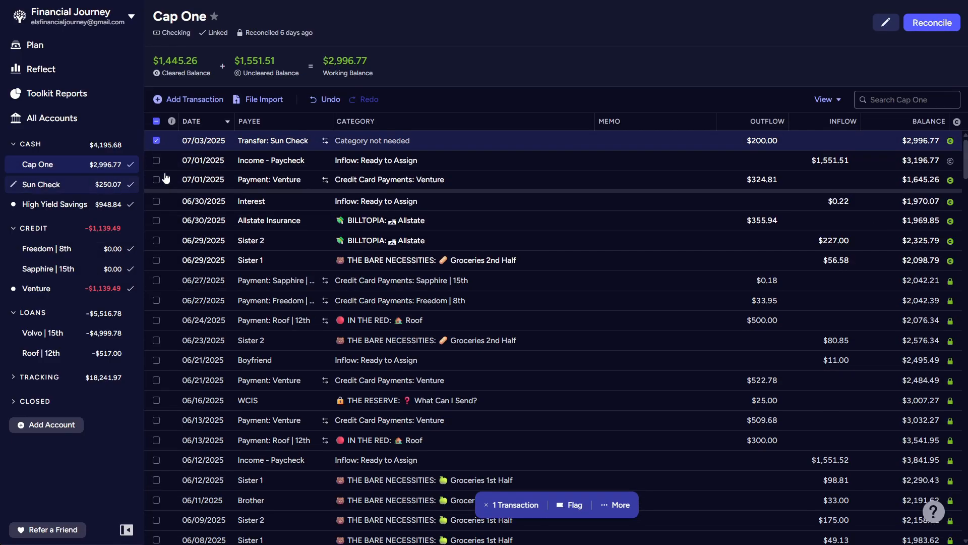
{"action": "left_click", "coordinate": [156, 141]}
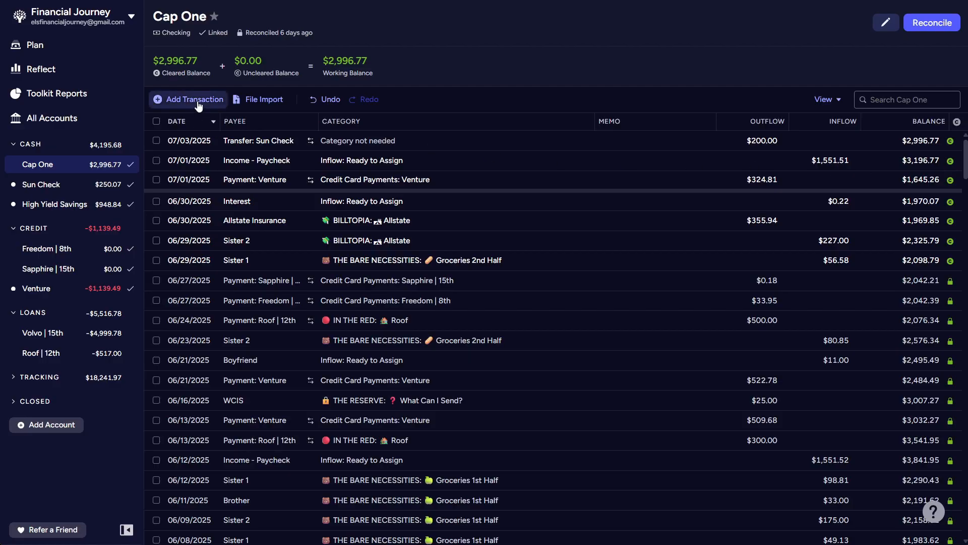
- Add a Cap One transaction dated 07/04/2025 with payee Sister 1, category Groceries 1st Half and an inflow of 97.29
{"action": "left_click", "coordinate": [198, 103]}
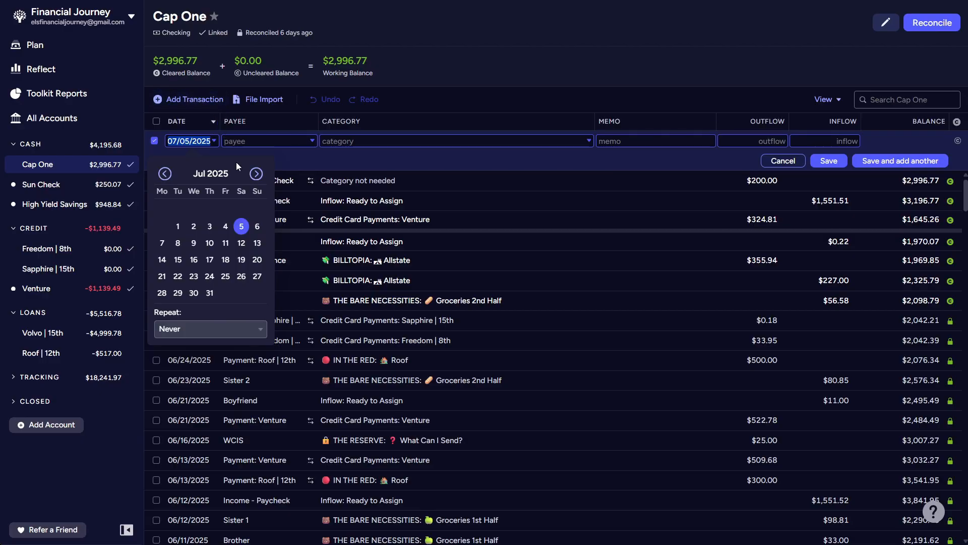
{"action": "left_click", "coordinate": [228, 223]}
{"action": "left_click", "coordinate": [311, 140]}
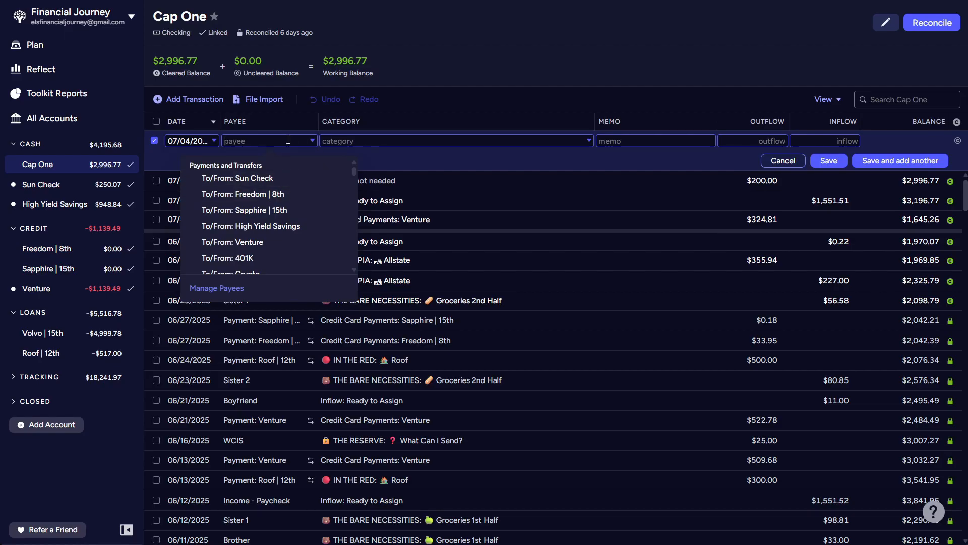
{"action": "type", "text": "sister"}
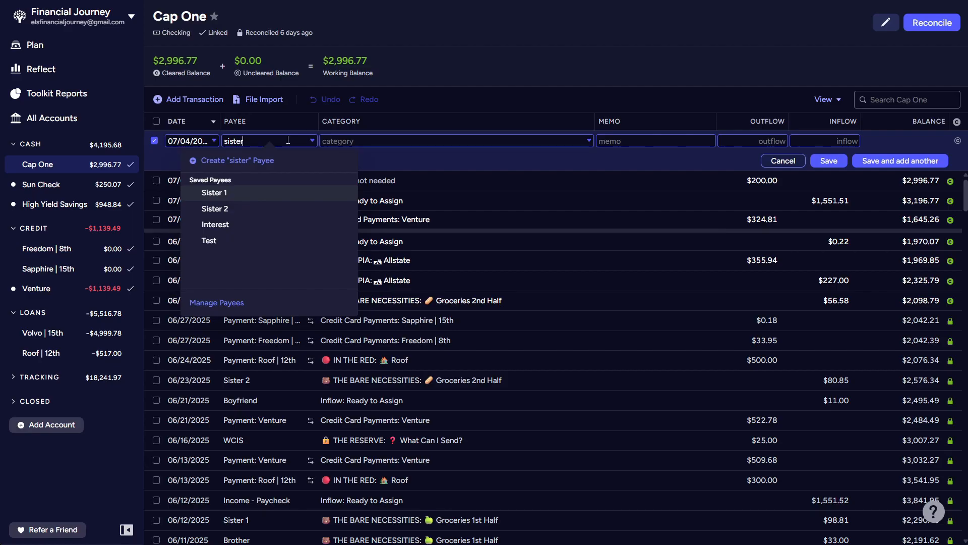
{"action": "type", "text": " 1"}
{"action": "key", "text": "Tab"}
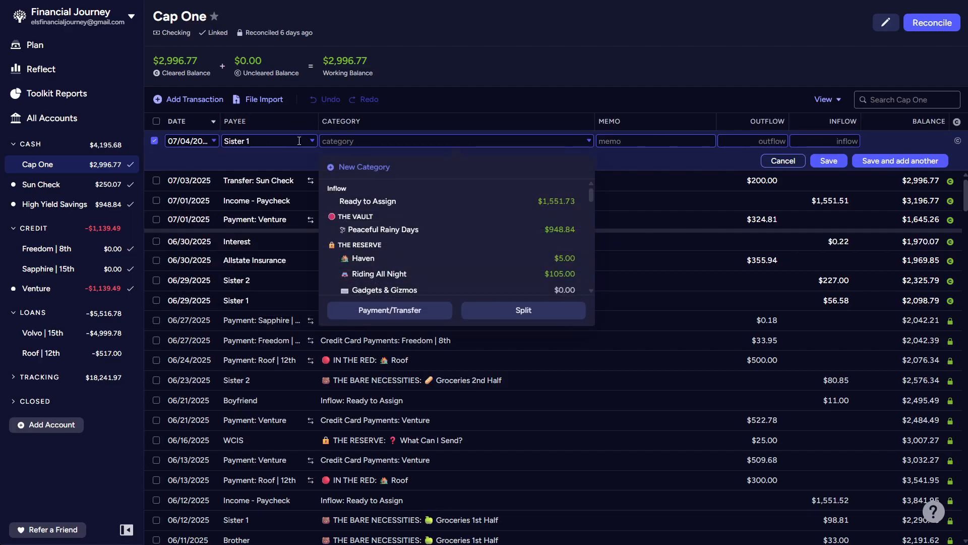
{"action": "scroll", "coordinate": [447, 264], "scroll_direction": "down", "scroll_amount": 10}
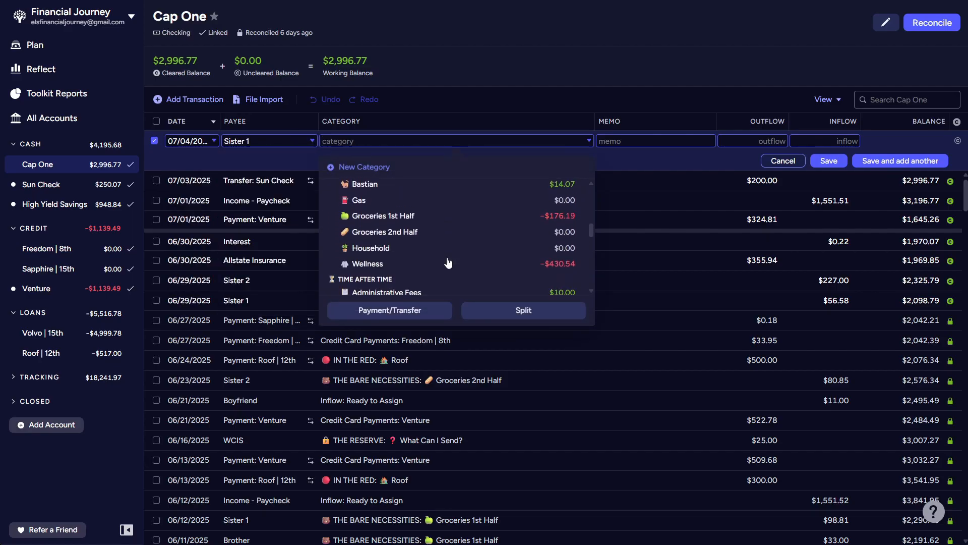
{"action": "left_click", "coordinate": [448, 217]}
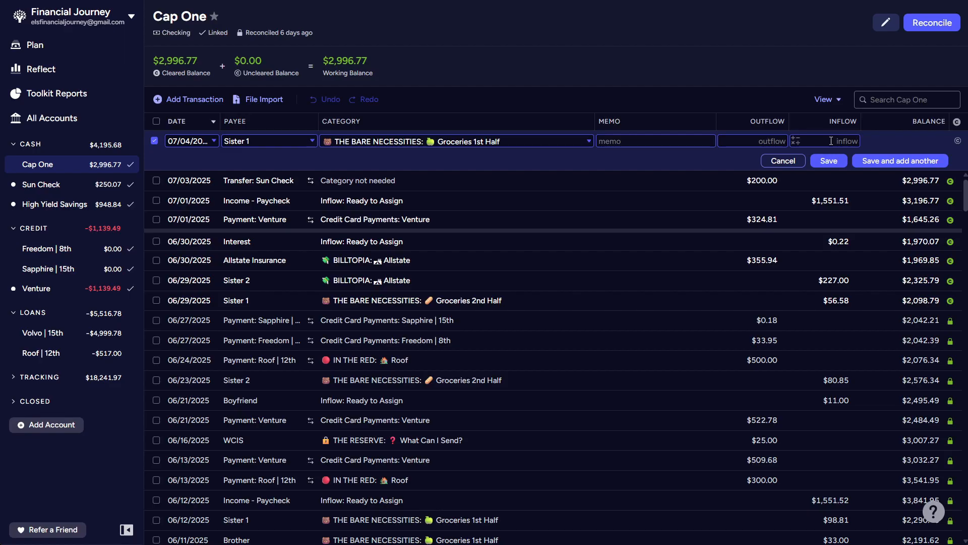
{"action": "type", "text": "97.29"}
{"action": "left_click", "coordinate": [829, 159]}
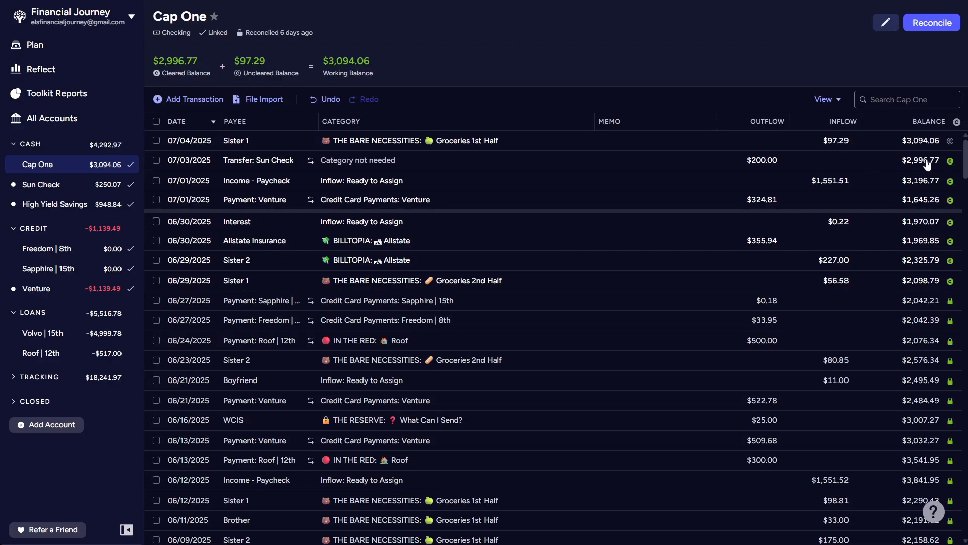
- Mark the 07/04/2025 Sister 1 transaction as cleared and reconcile Cap One, accepting $3,094.06 as the current balance
{"action": "left_click", "coordinate": [950, 142]}
{"action": "left_click", "coordinate": [927, 25]}
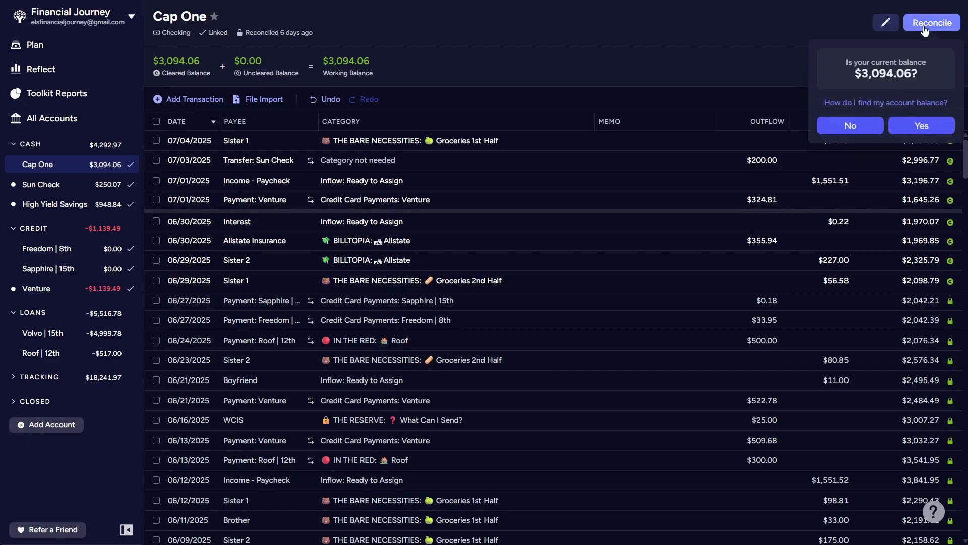
{"action": "left_click", "coordinate": [924, 127]}
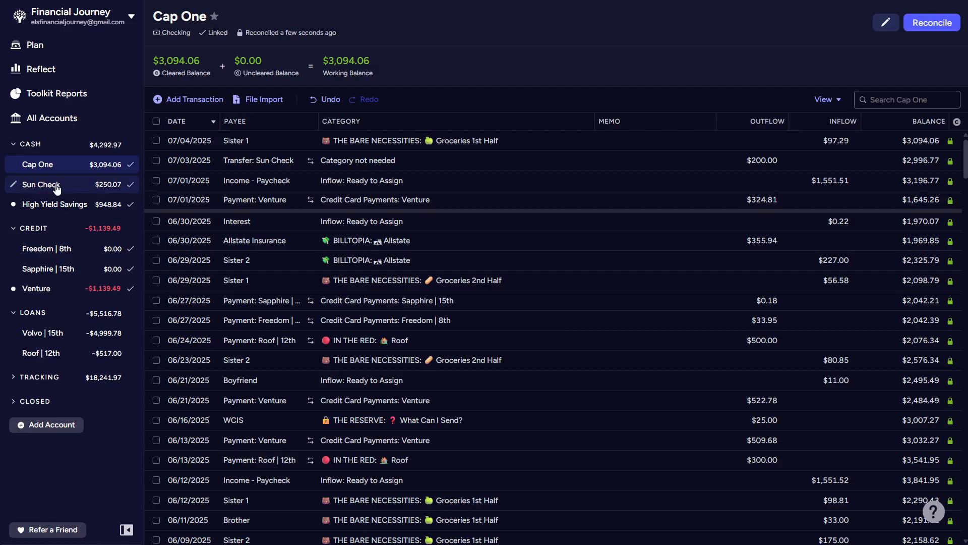
- View the Sun Check account, and approve the 06/30/2025 Interest transaction in High Yield Savings
{"action": "left_click", "coordinate": [42, 185]}
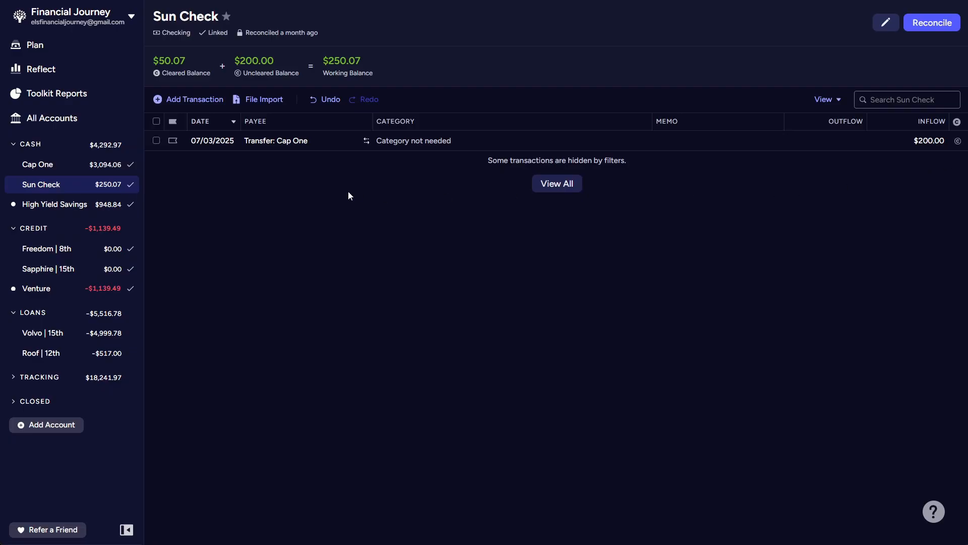
{"action": "left_click", "coordinate": [67, 209]}
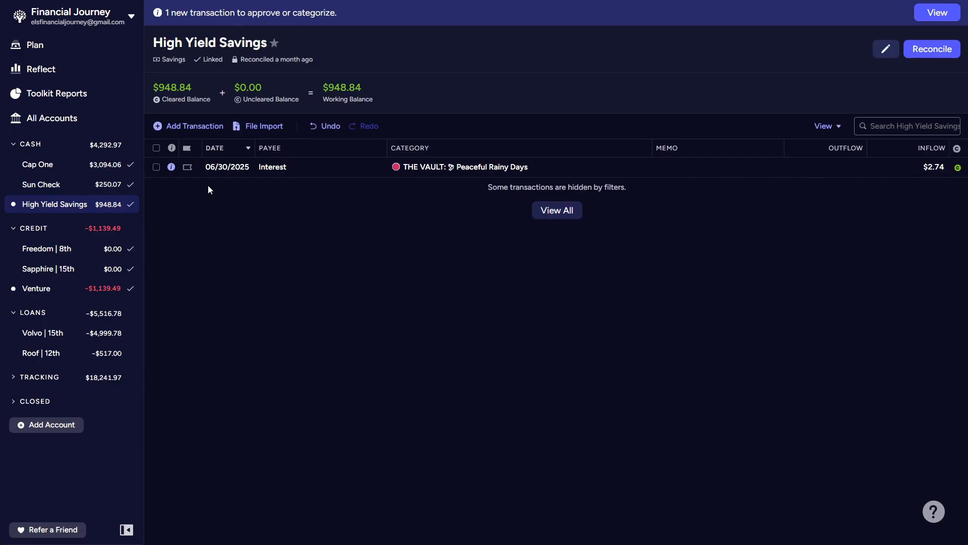
{"action": "left_click", "coordinate": [172, 167]}
{"action": "left_click", "coordinate": [183, 200]}
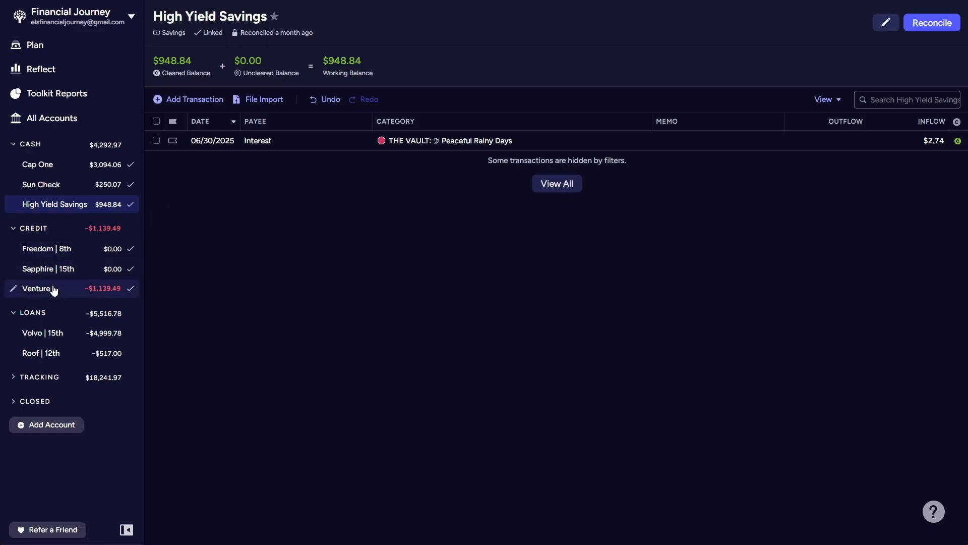
- In the Venture account, approve the matched Gas Station, Grocery Store and Payment: Cap One transactions
{"action": "left_click", "coordinate": [36, 288]}
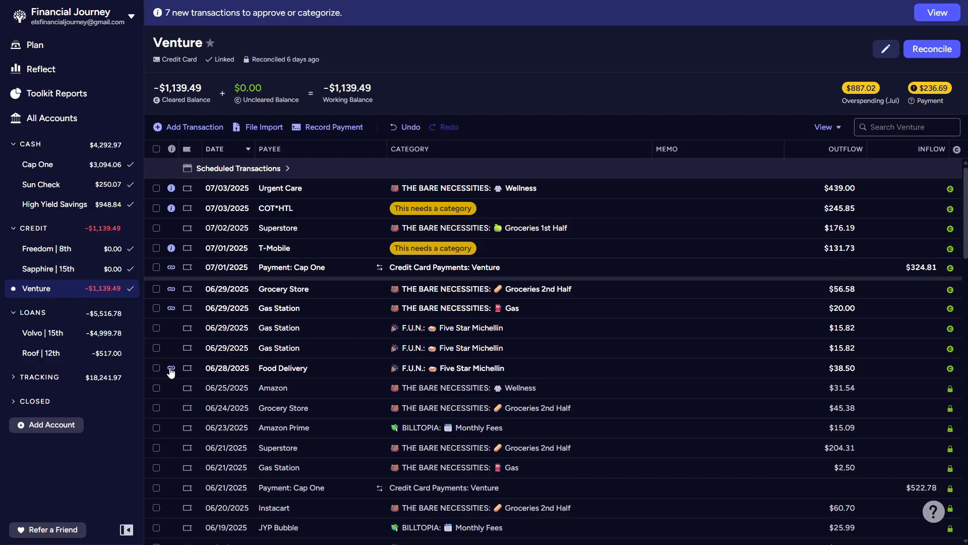
{"action": "left_click", "coordinate": [170, 314]}
{"action": "mouse_move", "coordinate": [171, 309]}
{"action": "left_click", "coordinate": [175, 393]}
{"action": "mouse_move", "coordinate": [171, 290]}
{"action": "left_click", "coordinate": [187, 371]}
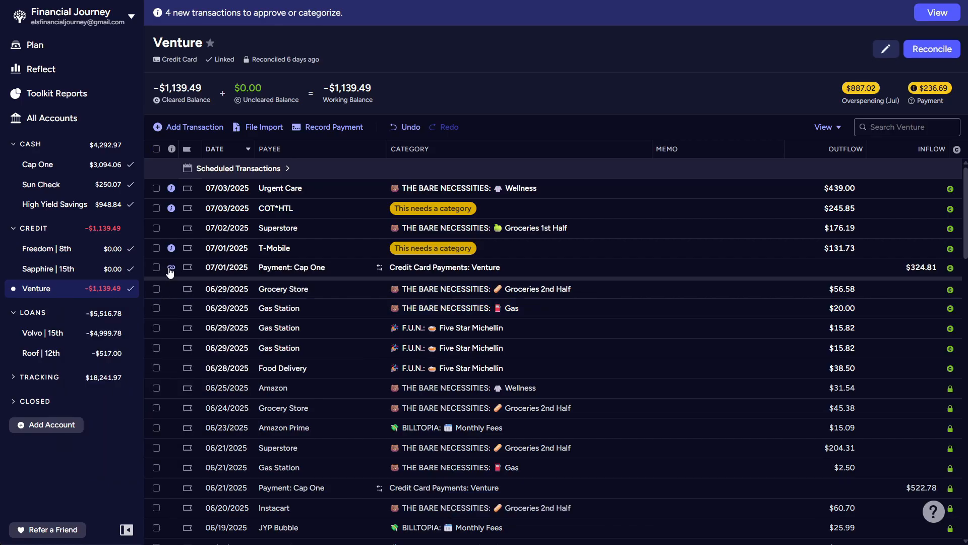
{"action": "mouse_move", "coordinate": [172, 267]}
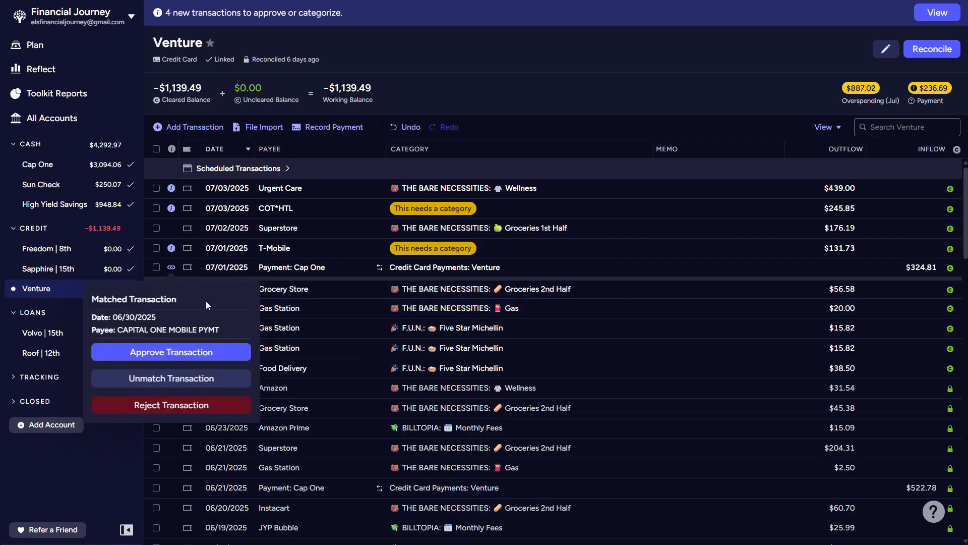
{"action": "left_click", "coordinate": [209, 352]}
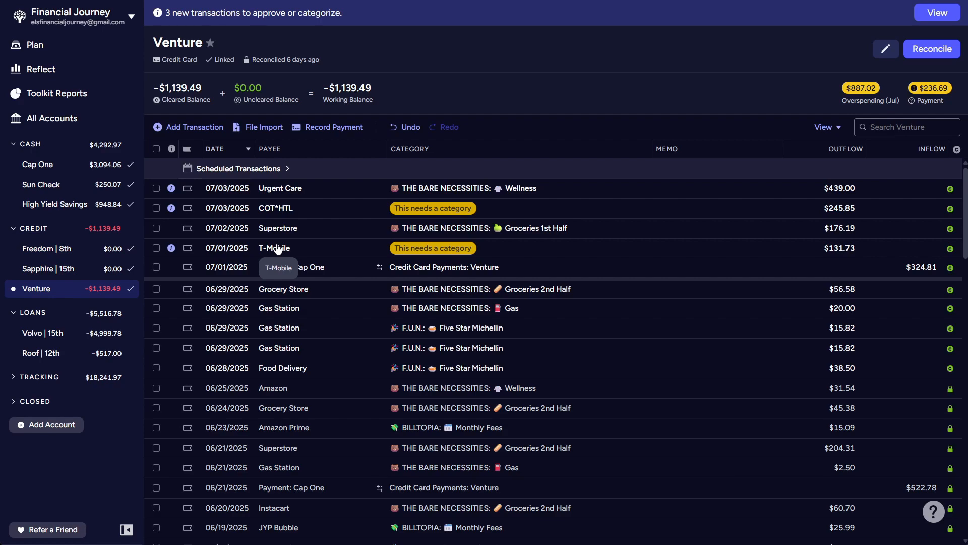
- Assign the 07/01/2025 T-Mobile transaction to the Utilities category and approve it
{"action": "left_click", "coordinate": [462, 248]}
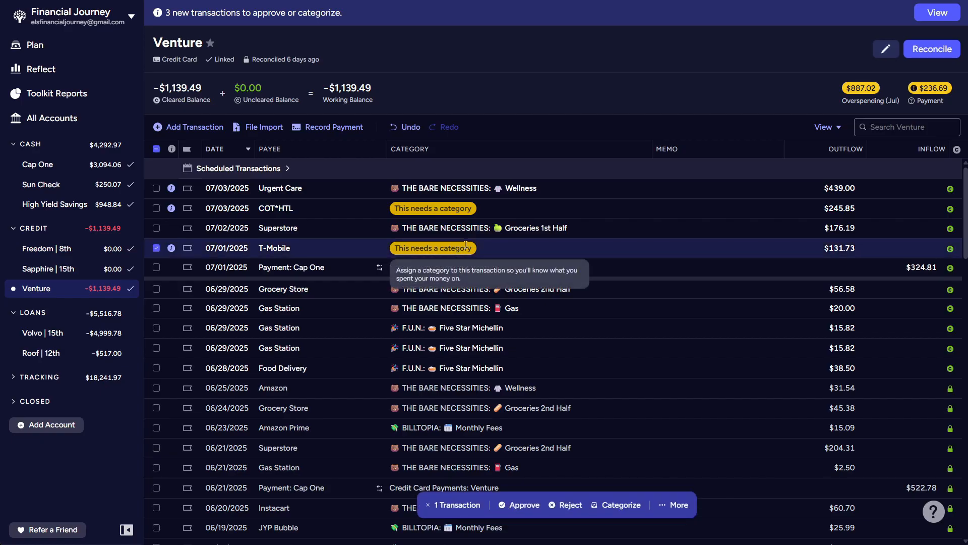
{"action": "left_click", "coordinate": [461, 247]}
{"action": "scroll", "coordinate": [495, 335], "scroll_direction": "down", "scroll_amount": 3}
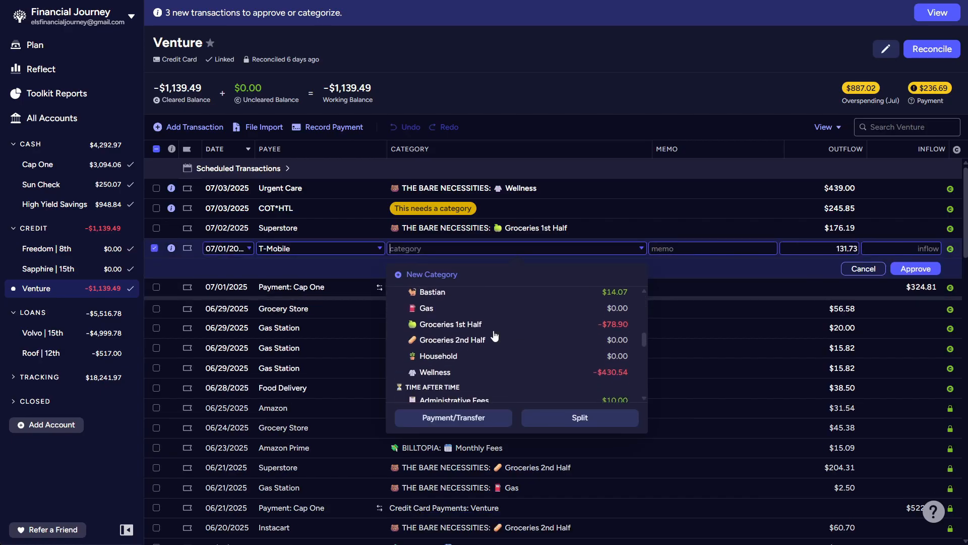
{"action": "scroll", "coordinate": [494, 335], "scroll_direction": "down", "scroll_amount": 3}
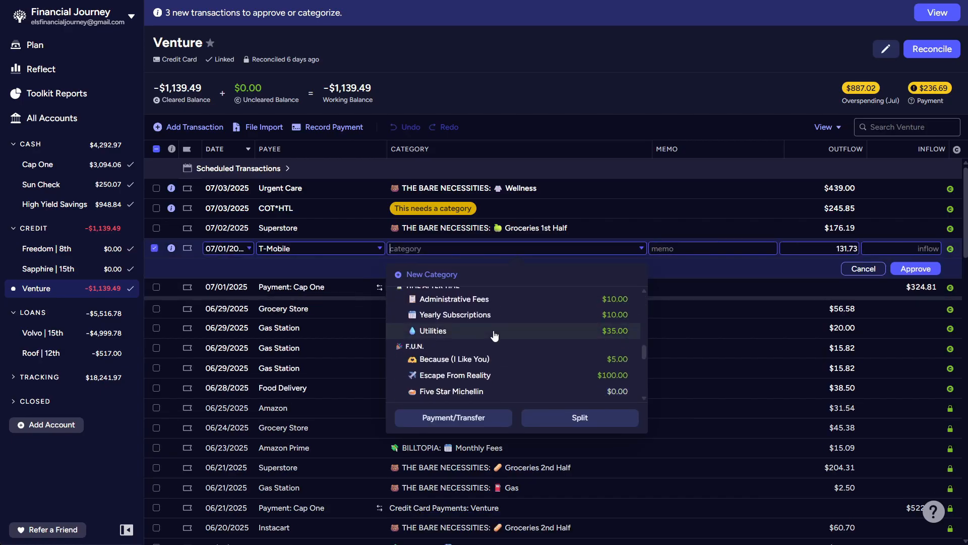
{"action": "left_click", "coordinate": [495, 331]}
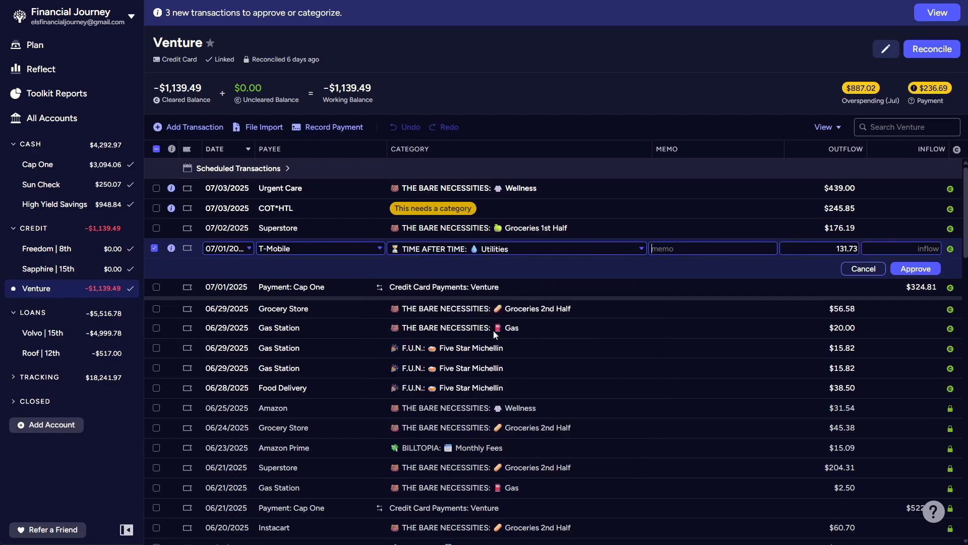
{"action": "left_click", "coordinate": [917, 269]}
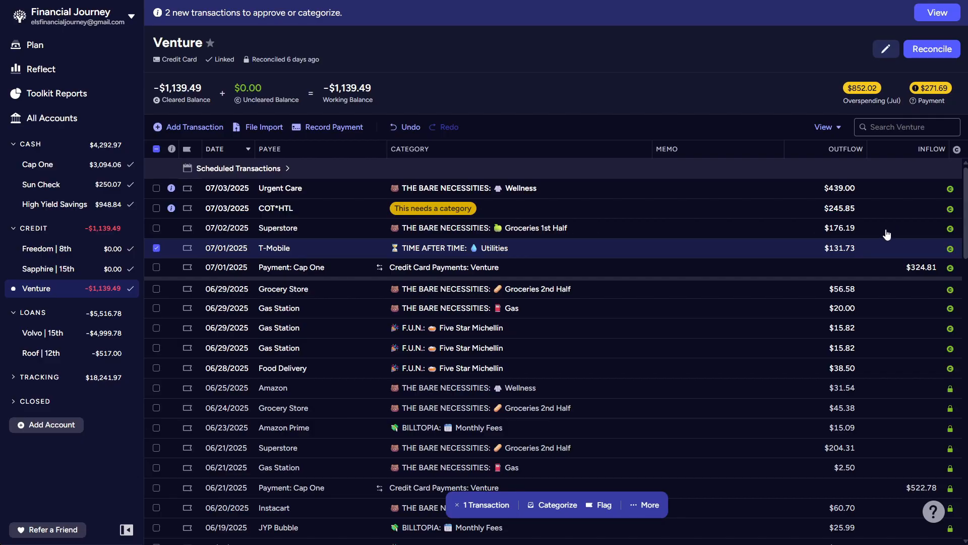
- Change the 07/03/2025 COT*HTL payee to Hotel, accept the Escape From Reality category, add the memo "reservation" and approve the transaction
{"action": "left_click", "coordinate": [281, 209]}
{"action": "left_click", "coordinate": [290, 207]}
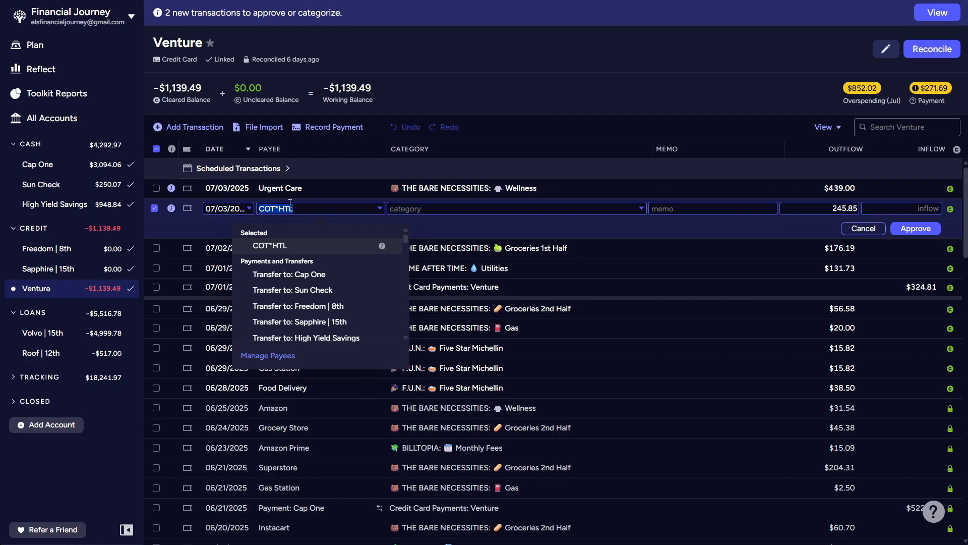
{"action": "type", "text": "Hotel"}
{"action": "key", "text": "Tab"}
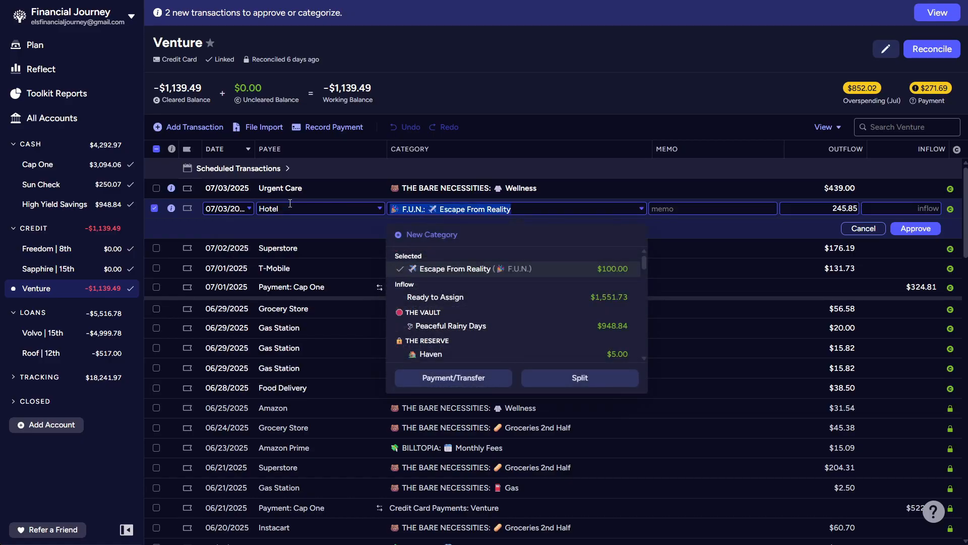
{"action": "key", "text": "Tab"}
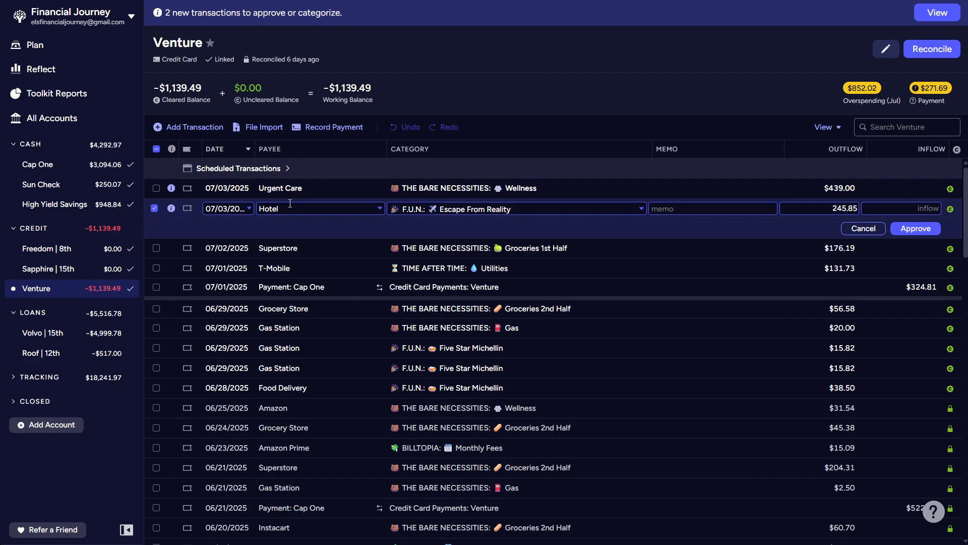
{"action": "type", "text": "reservation"}
{"action": "left_click", "coordinate": [916, 228]}
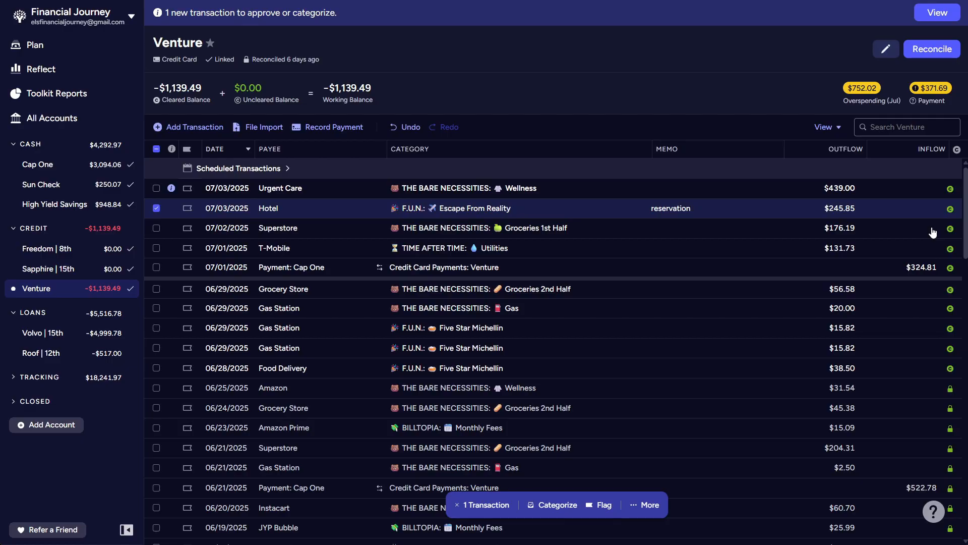
{"action": "left_click", "coordinate": [156, 208]}
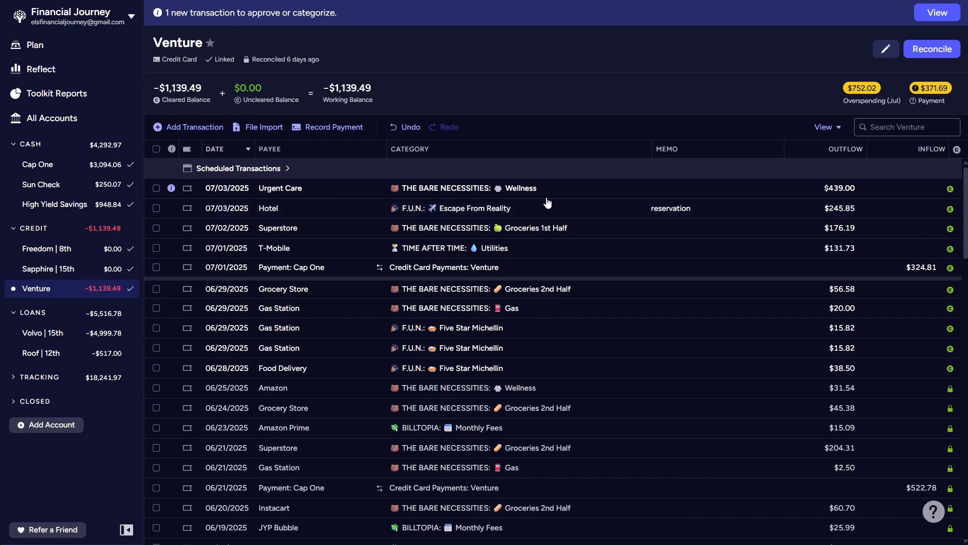
- Recategorize the 07/03/2025 Urgent Care transaction to My Shiny Teeth and approve it
{"action": "left_click", "coordinate": [491, 190]}
{"action": "left_click", "coordinate": [501, 184]}
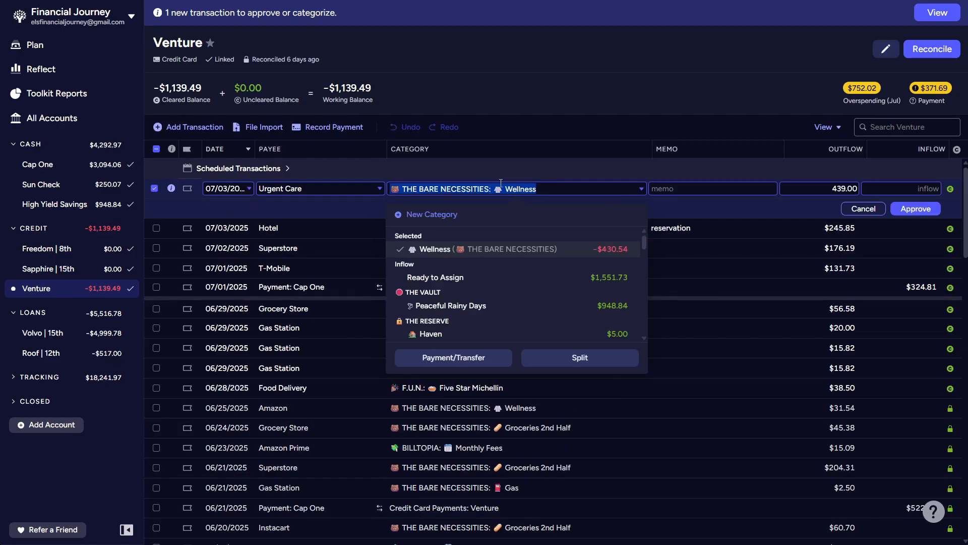
{"action": "scroll", "coordinate": [489, 296], "scroll_direction": "down", "scroll_amount": 3}
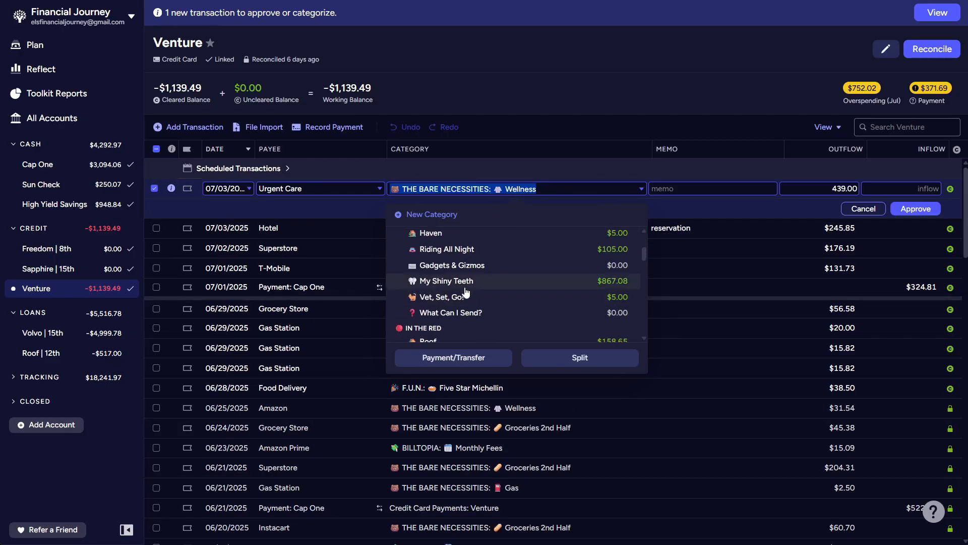
{"action": "left_click", "coordinate": [456, 282]}
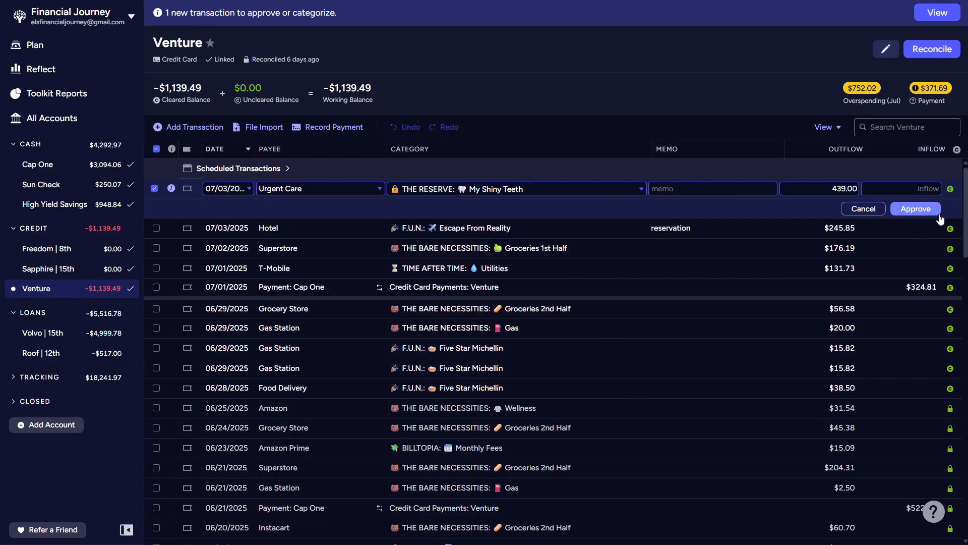
{"action": "left_click", "coordinate": [915, 209]}
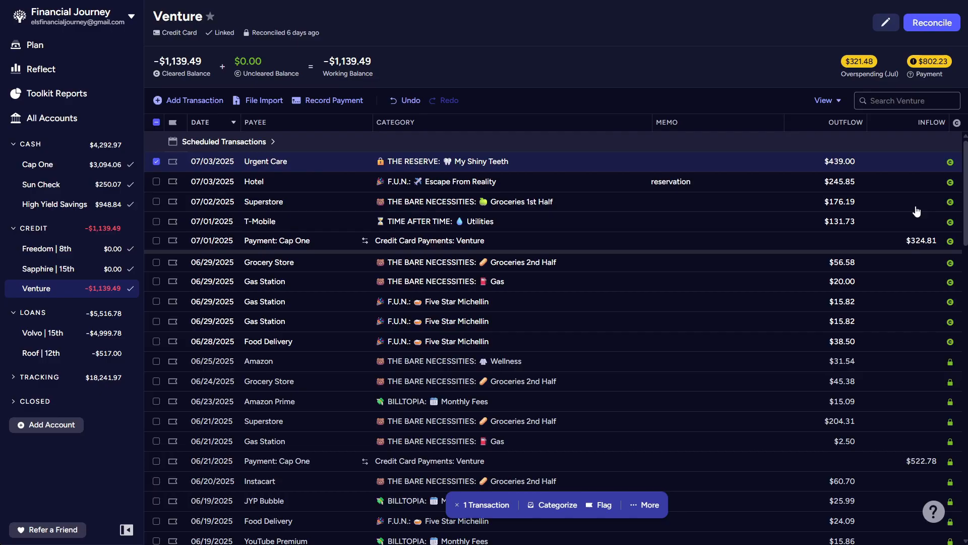
- Reconcile the Venture account, accepting -$1,139.49 as the current balance
{"action": "left_click", "coordinate": [153, 162]}
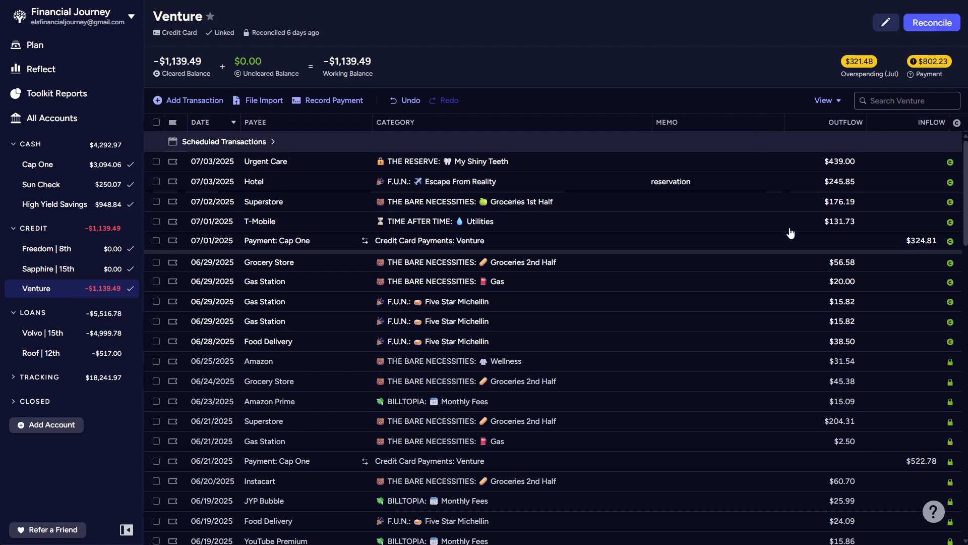
{"action": "left_click", "coordinate": [928, 24]}
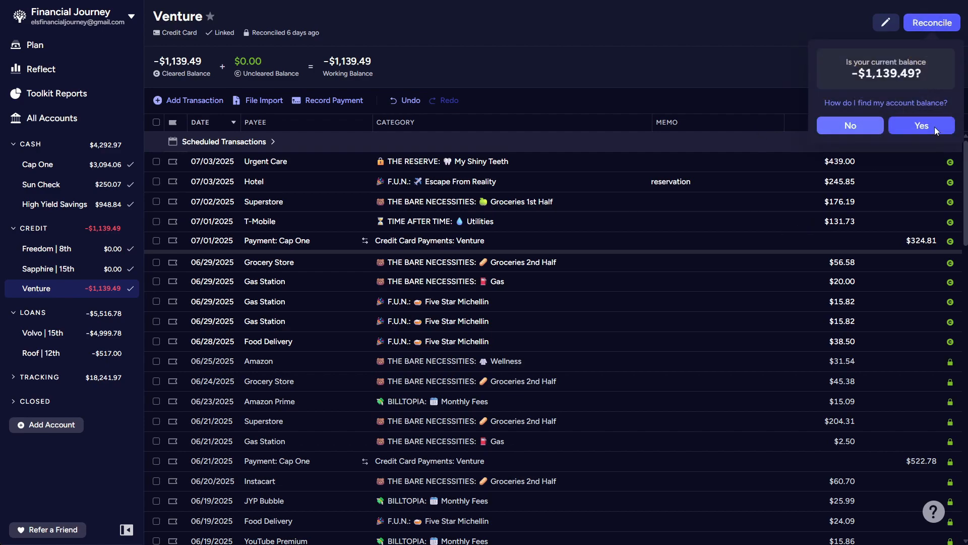
- Record a credit card payment from Cap One to Venture dated 07/03/2025 for $438.82
{"action": "left_click", "coordinate": [337, 101]}
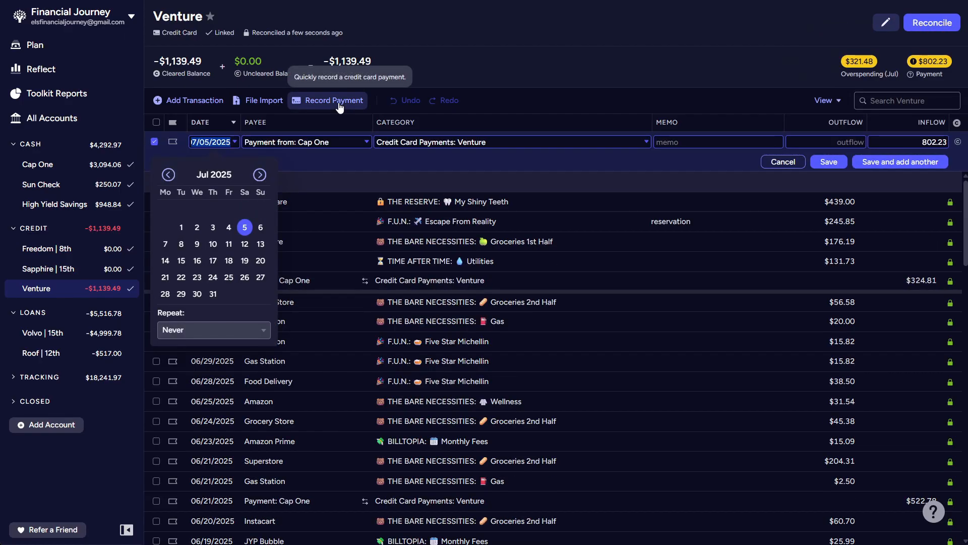
{"action": "left_click", "coordinate": [212, 227]}
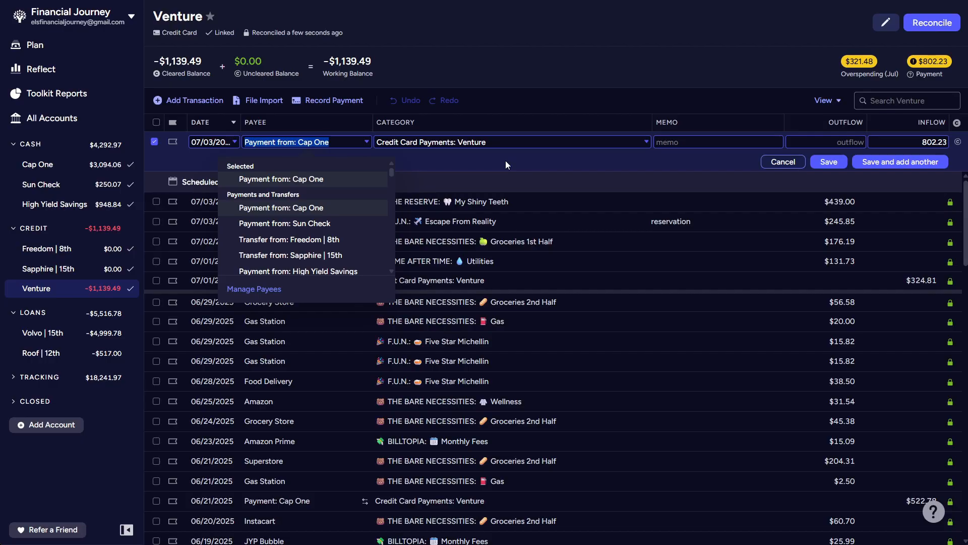
{"action": "left_click", "coordinate": [934, 142]}
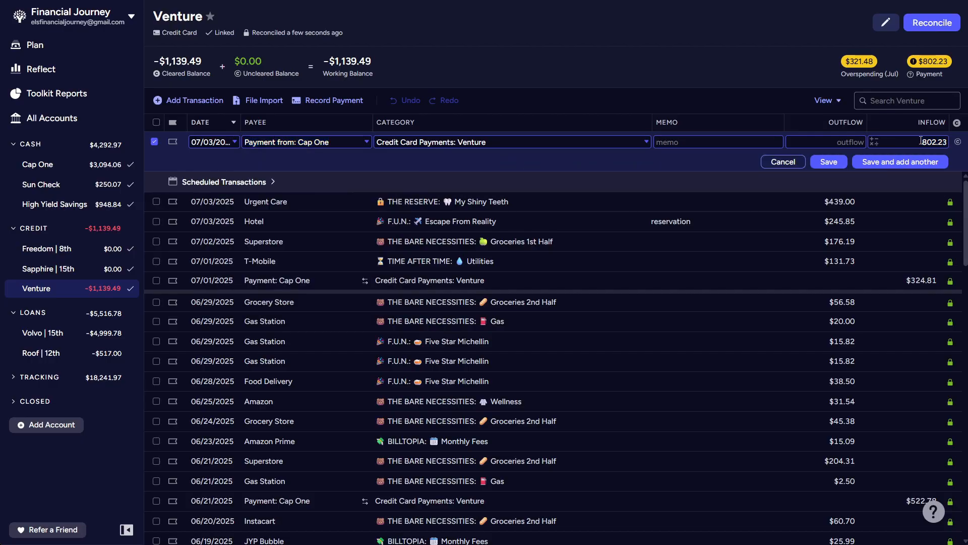
{"action": "type", "text": "438.82"}
{"action": "left_click", "coordinate": [921, 140]}
{"action": "left_click", "coordinate": [732, 136]}
{"action": "key", "text": "BackSpace"}
{"action": "left_click", "coordinate": [911, 142]}
{"action": "type", "text": "47"}
{"action": "key", "text": "BackSpace"}
{"action": "key", "text": "BackSpace"}
{"action": "type", "text": "438.82"}
{"action": "left_click", "coordinate": [832, 162]}
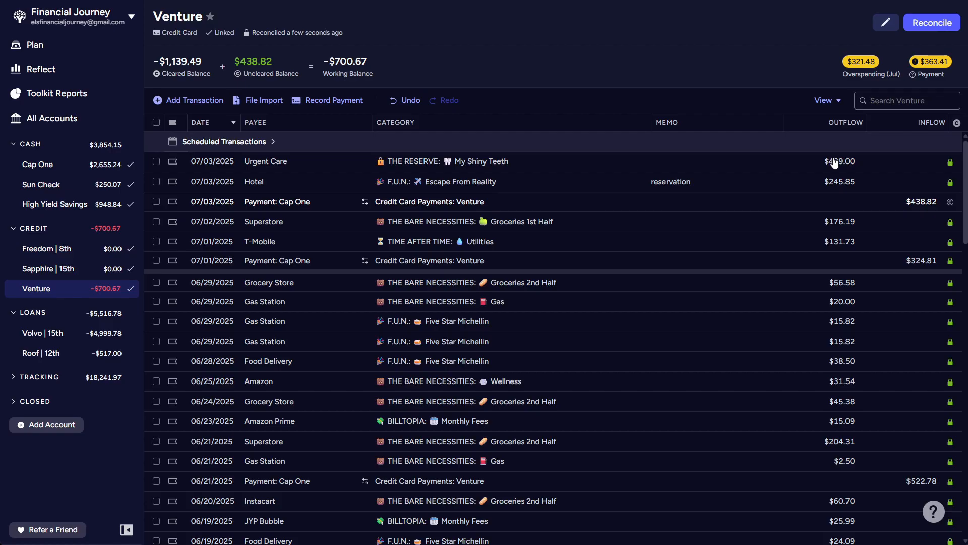
- Add a 07/04/2025 Food Delivery transaction to Venture with a $59.85 outflow in the Five Star Michellin category
{"action": "left_click", "coordinate": [205, 100]}
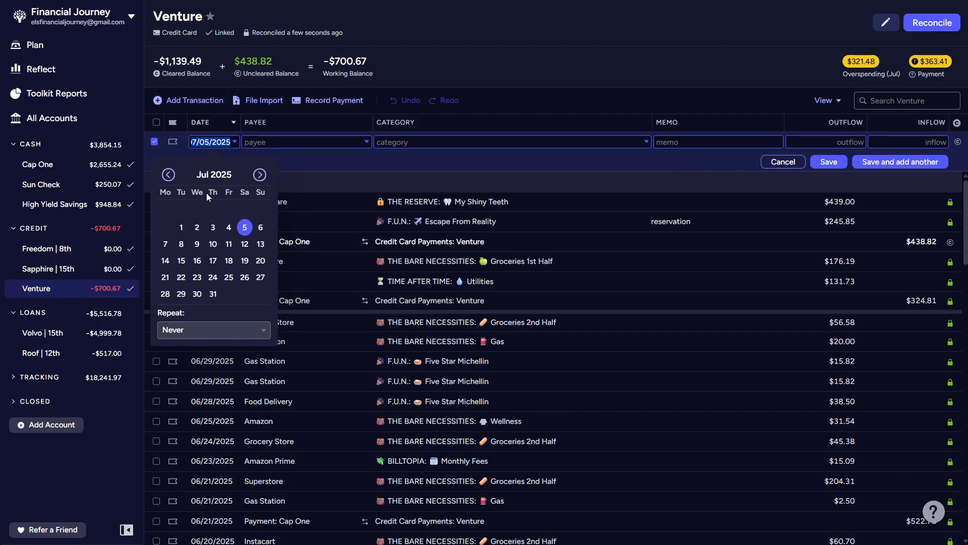
{"action": "left_click", "coordinate": [229, 227]}
{"action": "left_click", "coordinate": [292, 149]}
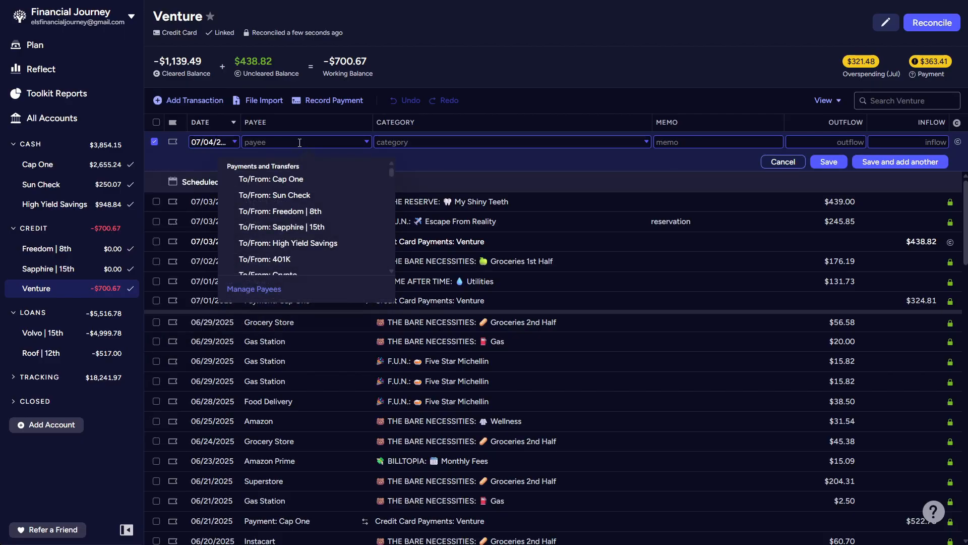
{"action": "type", "text": "Food Delivery"}
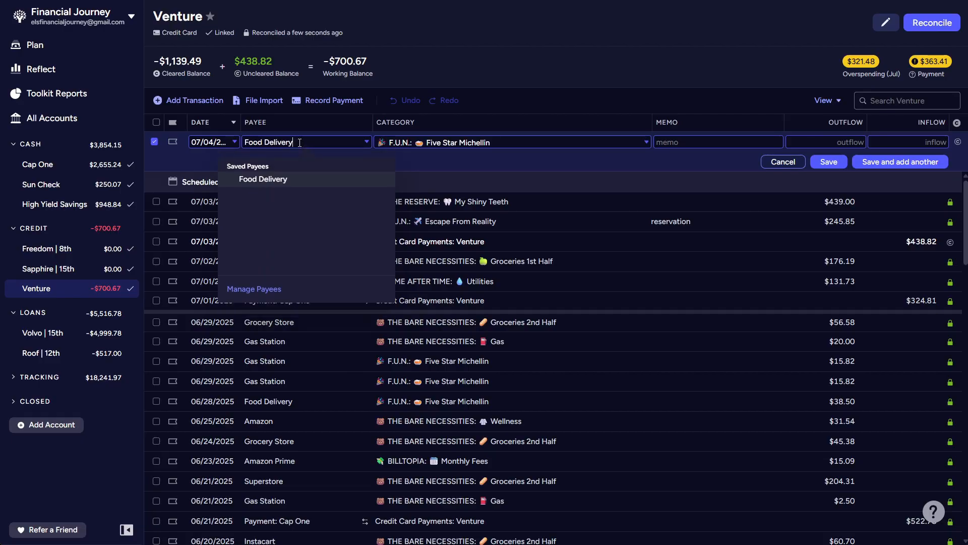
{"action": "key", "text": "Tab"}
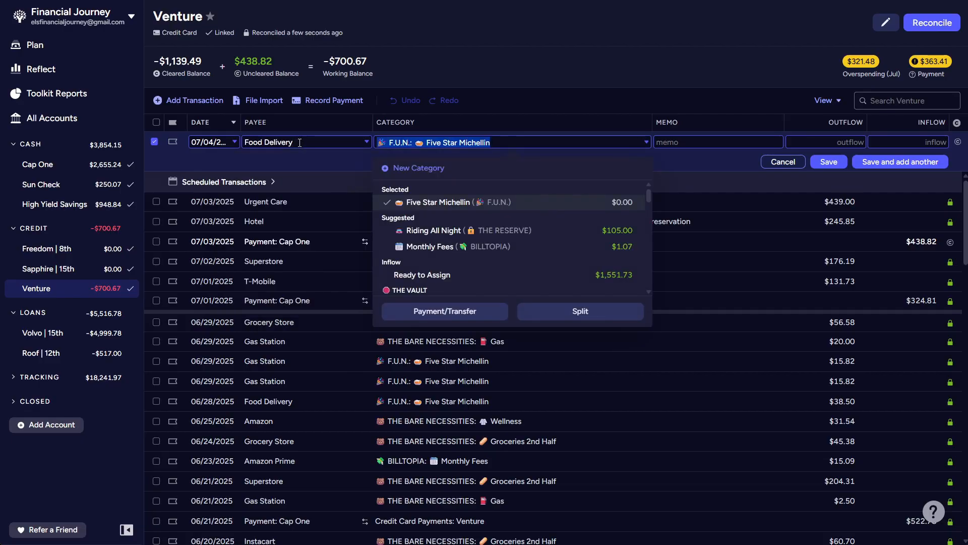
{"action": "key", "text": "Tab"}
{"action": "key", "text": "Tab"}
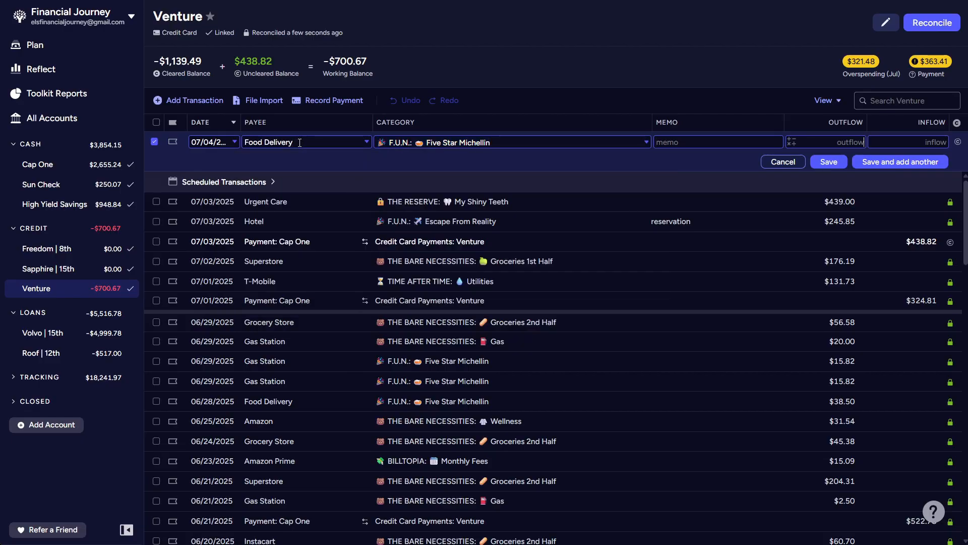
{"action": "type", "text": "59.85"}
{"action": "key", "text": "Tab"}
{"action": "key", "text": "Tab"}
{"action": "key", "text": "Tab"}
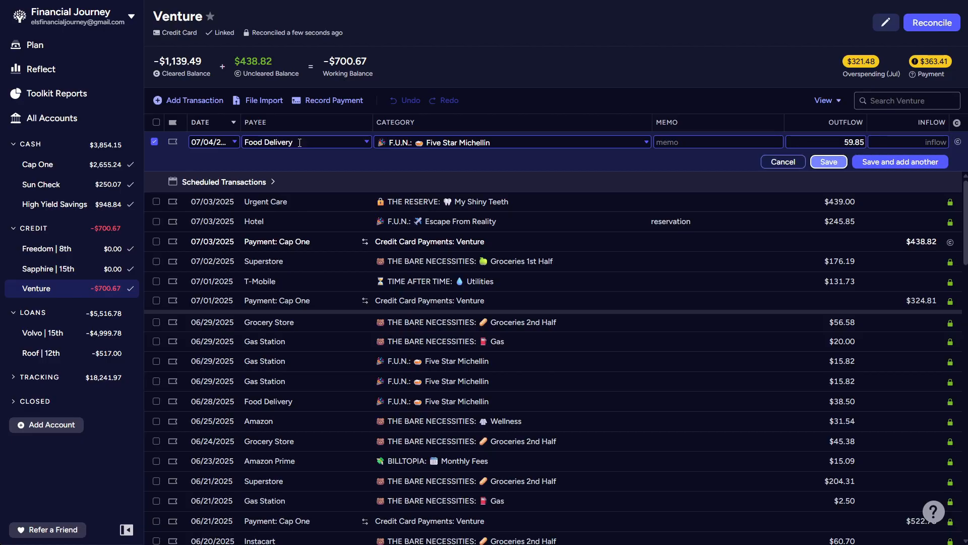
{"action": "key", "text": "Return"}
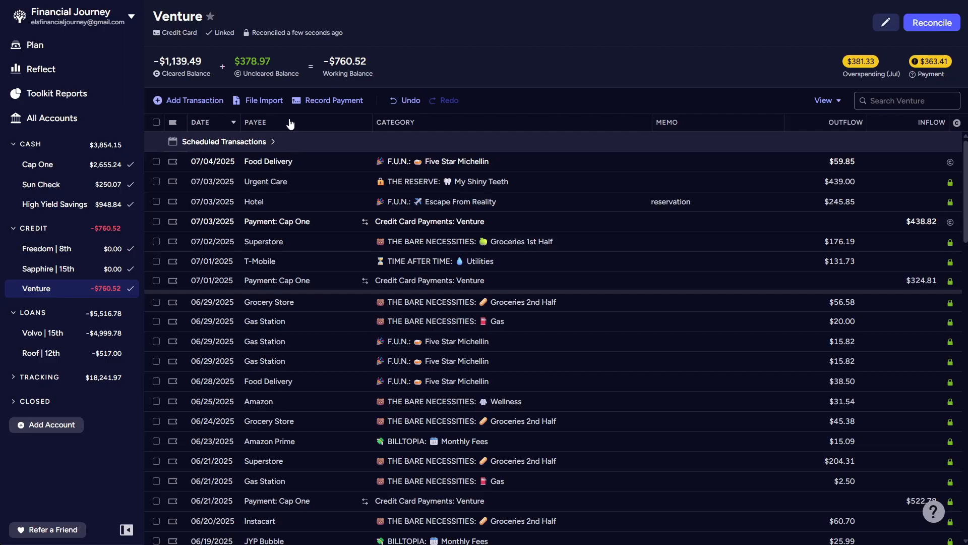
- Filter the July 2025 plan to overspent categories and assign $237.50 to Groceries 1st Half
{"action": "mouse_move", "coordinate": [262, 67]}
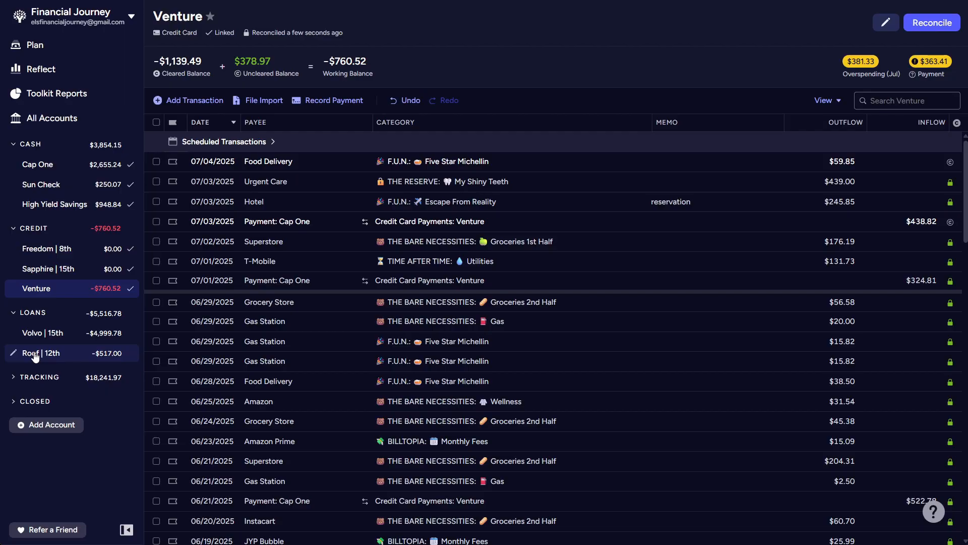
{"action": "left_click", "coordinate": [49, 49]}
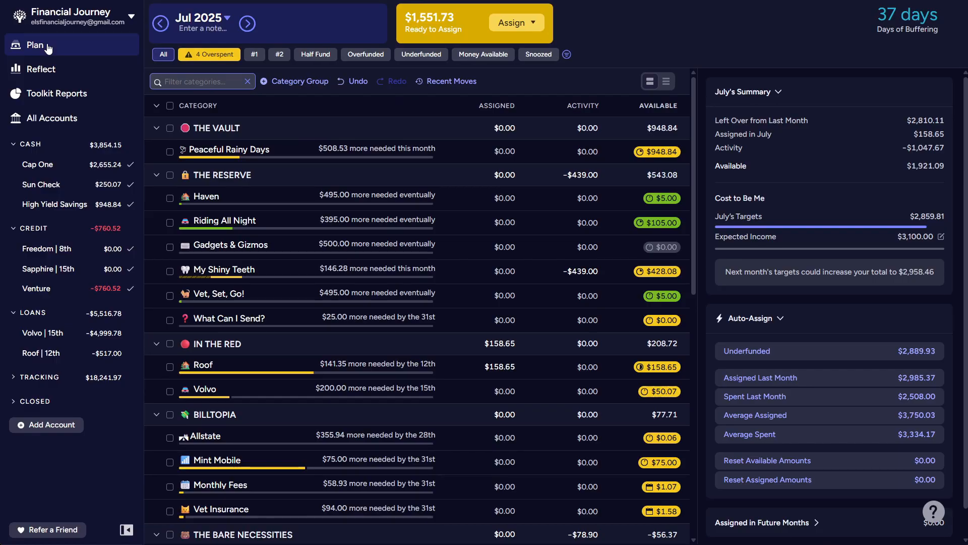
{"action": "left_click", "coordinate": [223, 58]}
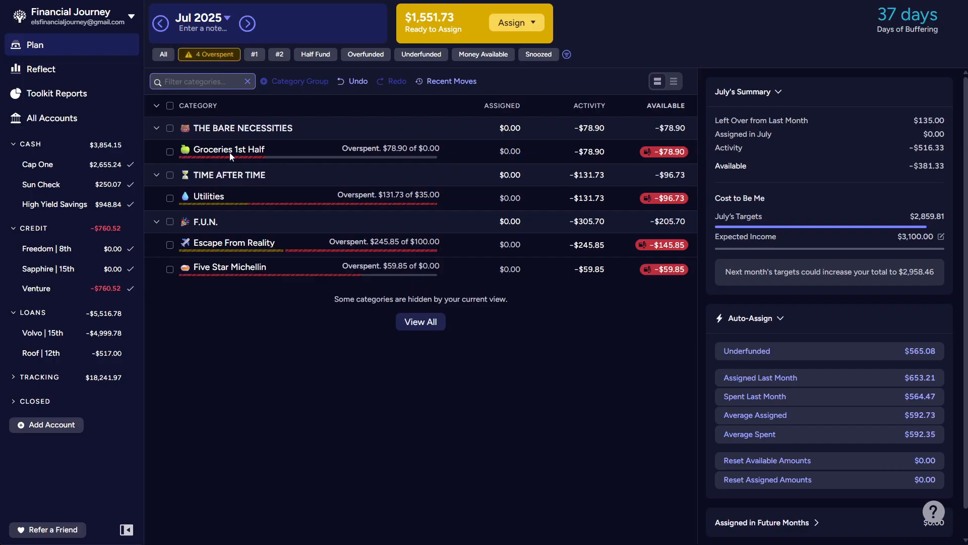
{"action": "left_click", "coordinate": [170, 152]}
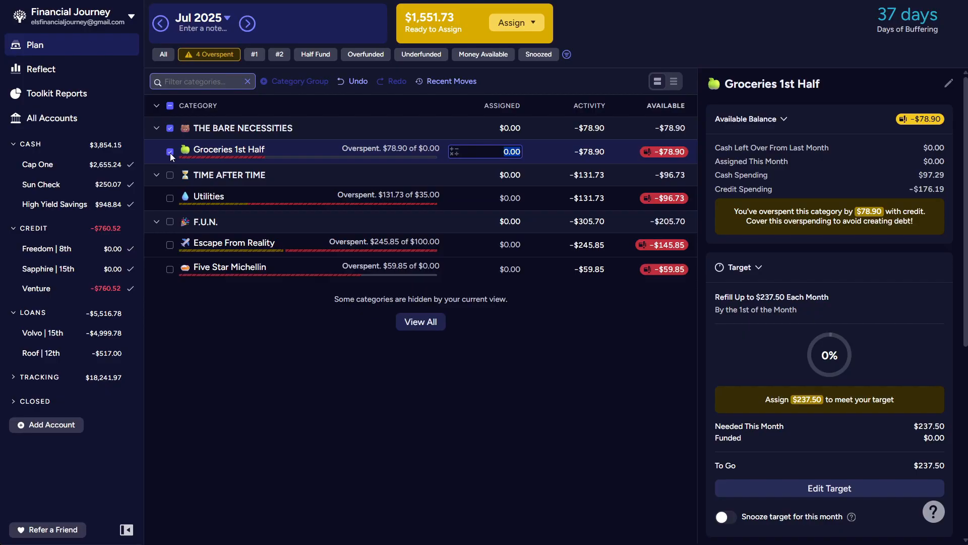
{"action": "type", "text": "237.50"}
{"action": "left_click", "coordinate": [169, 153]}
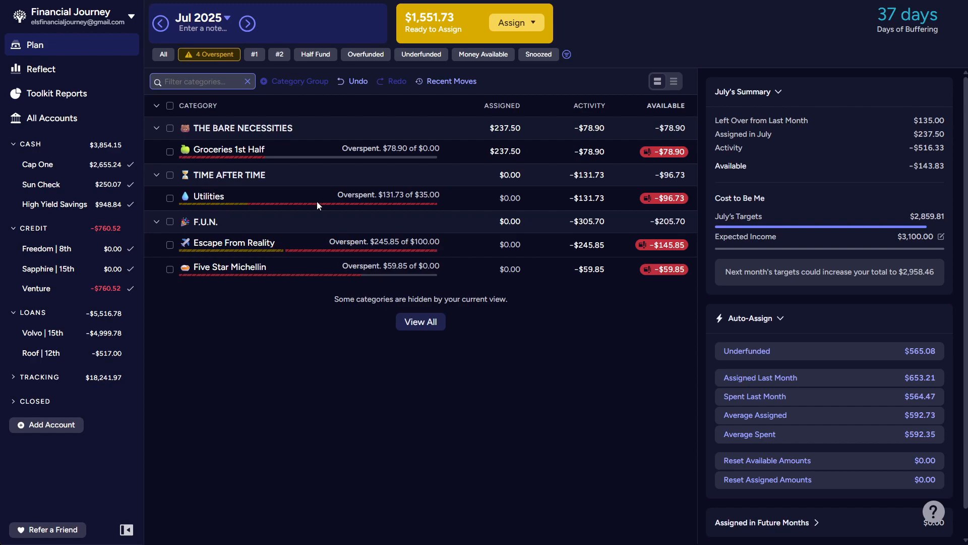
- Review the July activity behind the overspending in the Escape From Reality category
{"action": "left_click", "coordinate": [504, 203]}
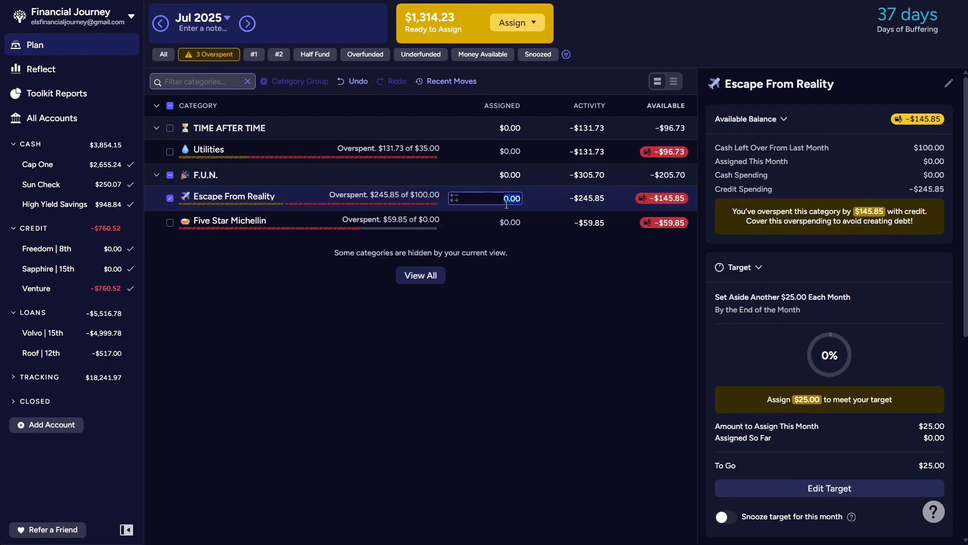
{"action": "left_click", "coordinate": [588, 199]}
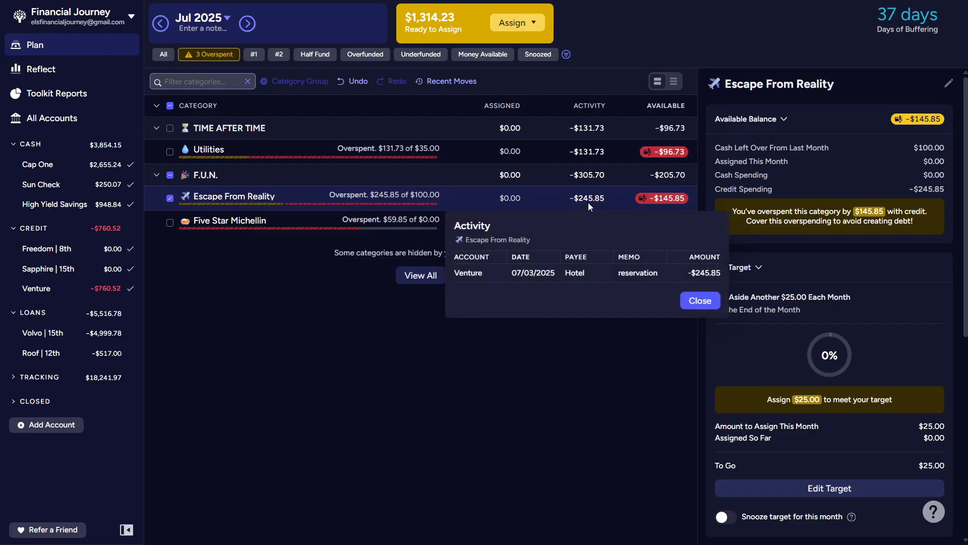
{"action": "left_click", "coordinate": [695, 301]}
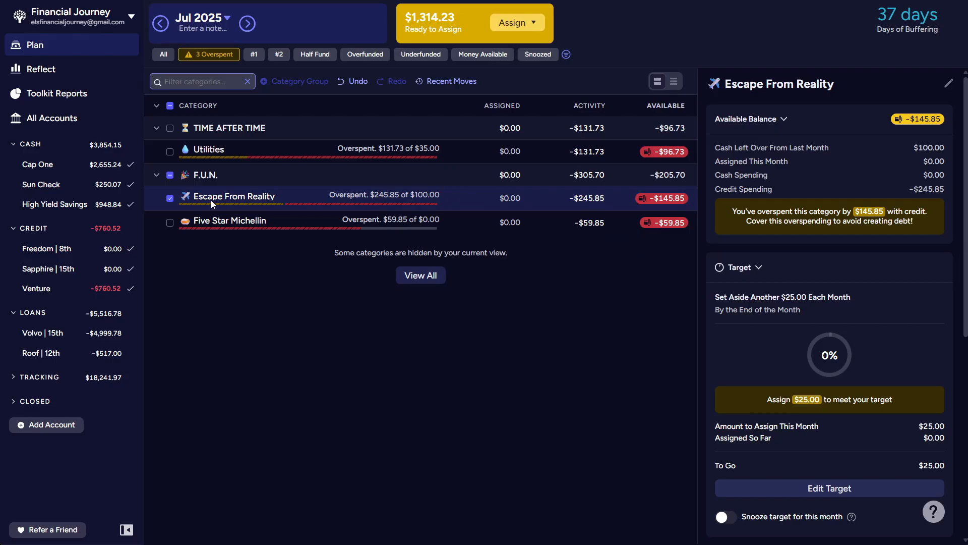
{"action": "left_click", "coordinate": [170, 198]}
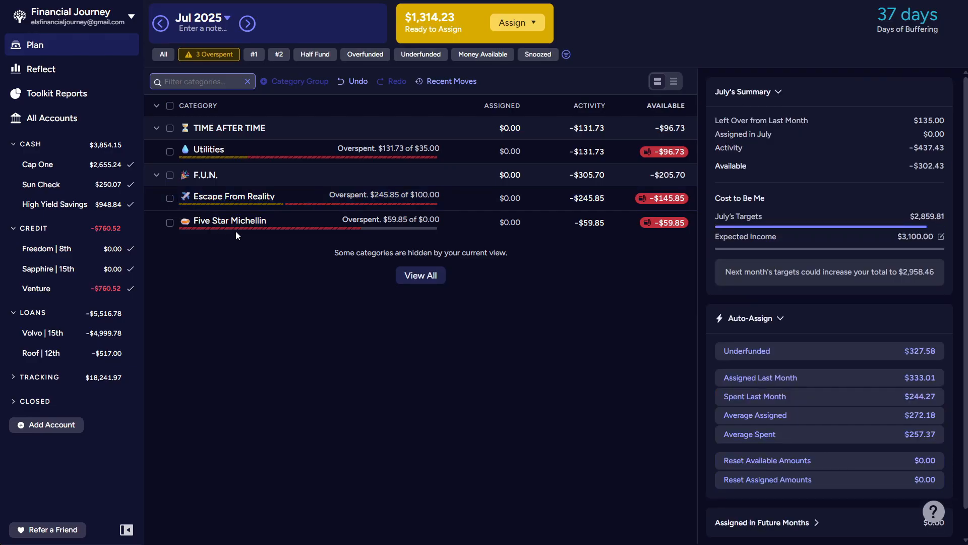
- Assign $59.85 to the Five Star Michellin category
{"action": "left_click", "coordinate": [517, 225]}
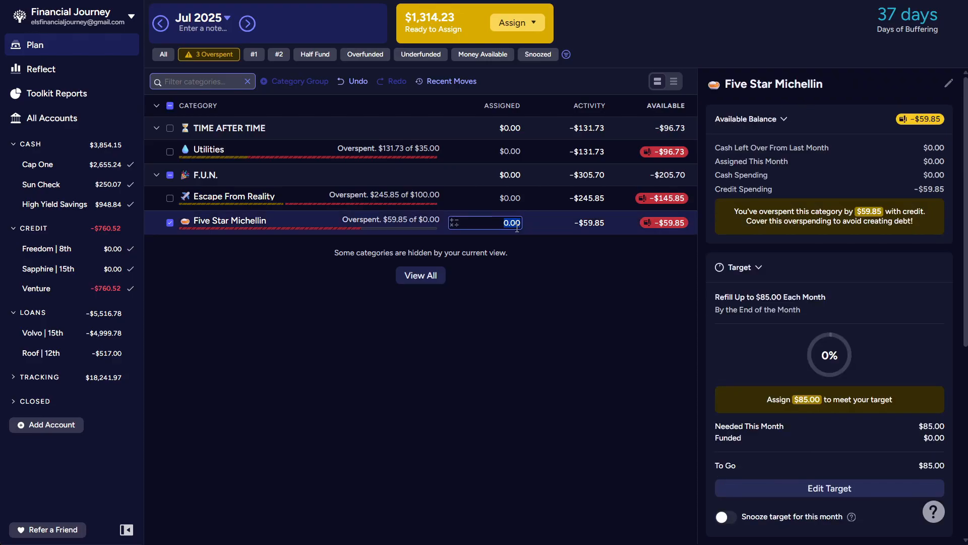
{"action": "type", "text": "59.85"}
{"action": "key", "text": "Return"}
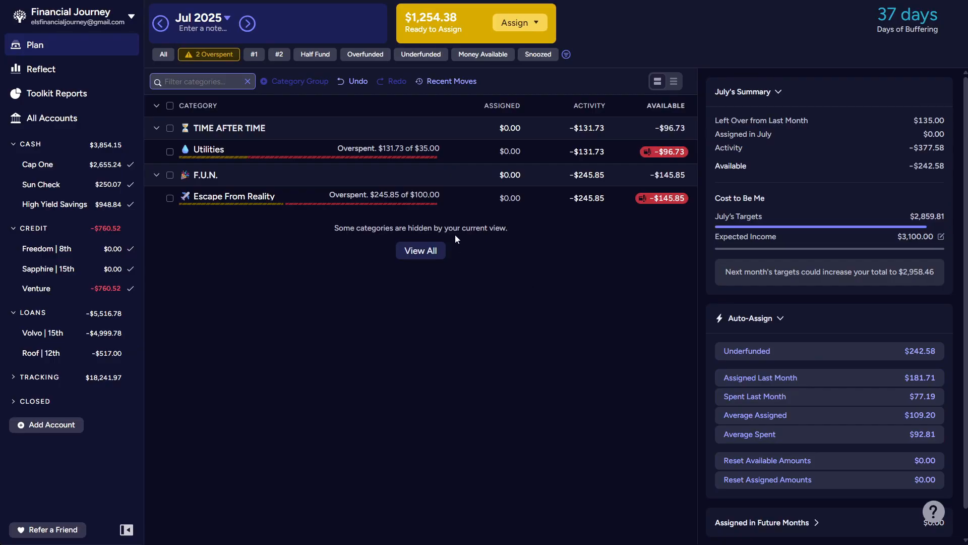
- Assign $131.73 to the Utilities category
{"action": "left_click", "coordinate": [590, 151]}
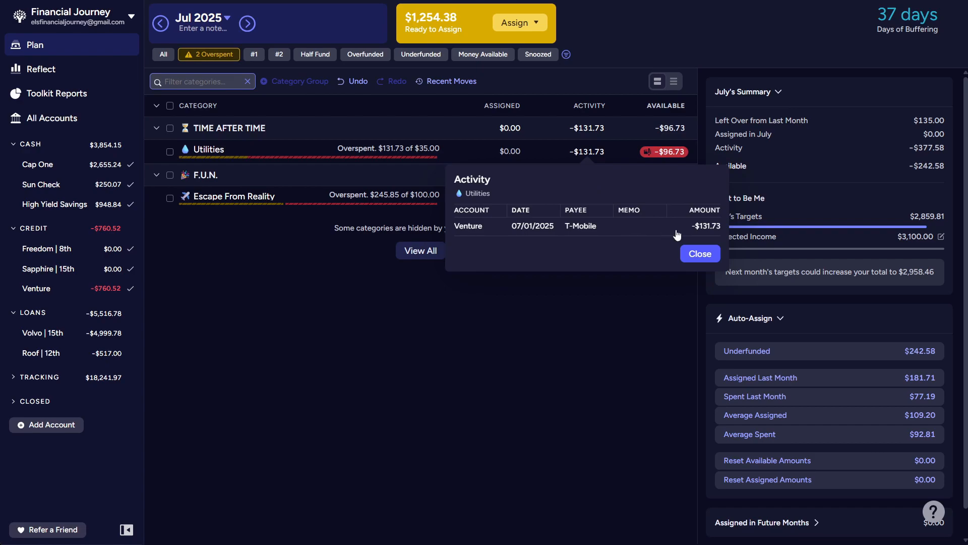
{"action": "left_click", "coordinate": [518, 160]}
{"action": "type", "text": "131.73"}
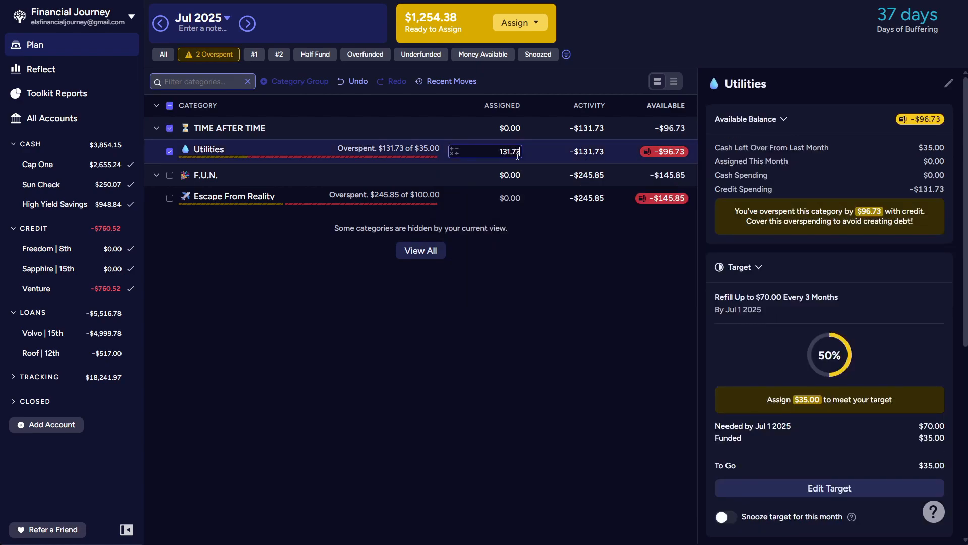
{"action": "key", "text": "Tab"}
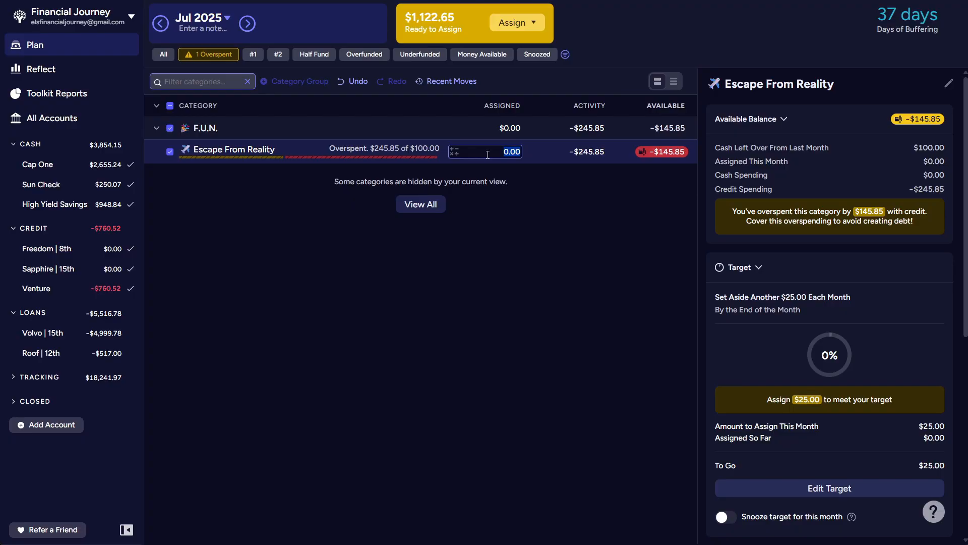
- Show the #1 view of the July plan and assign $200 to Volvo and $517 to Roof
{"action": "left_click", "coordinate": [164, 53]}
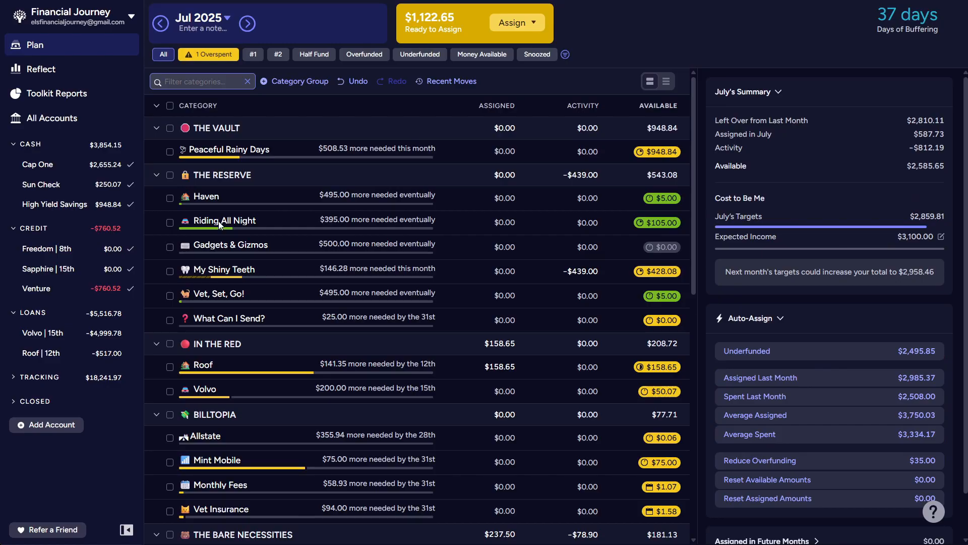
{"action": "left_click", "coordinate": [253, 54]}
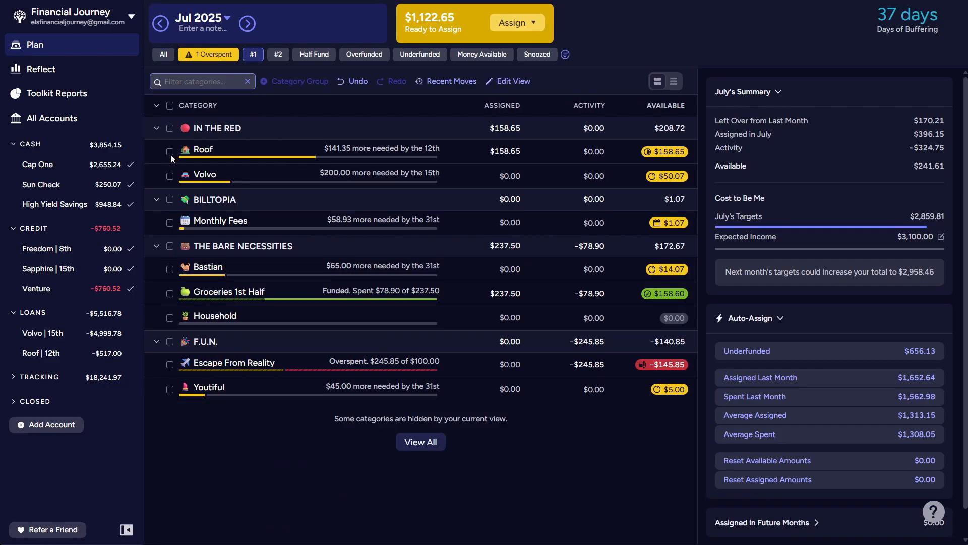
{"action": "left_click", "coordinate": [170, 176]}
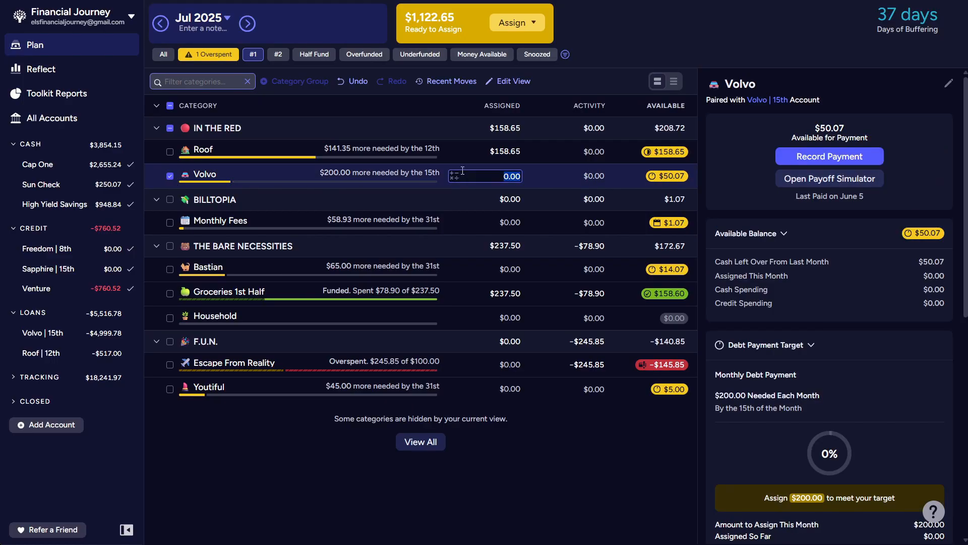
{"action": "type", "text": "200"}
{"action": "left_click", "coordinate": [501, 153]}
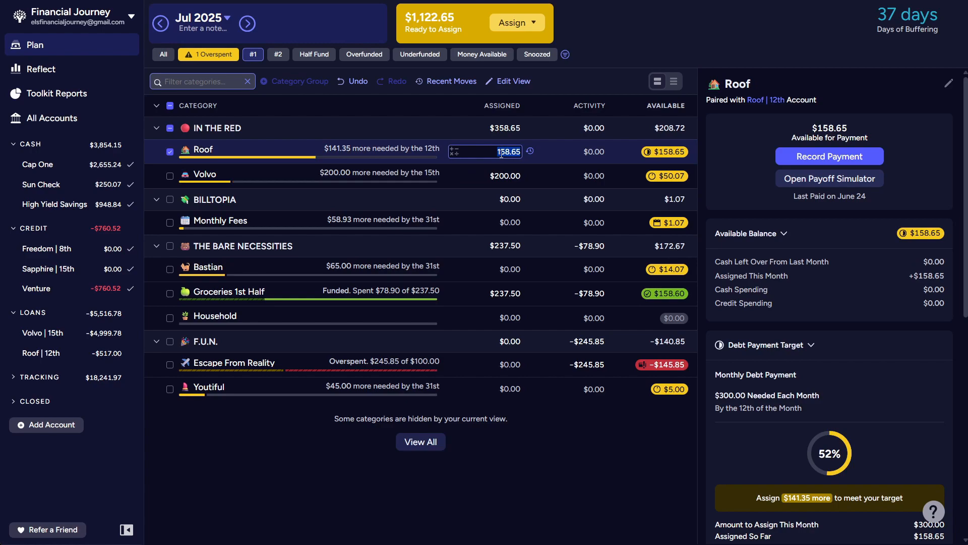
{"action": "type", "text": "517"}
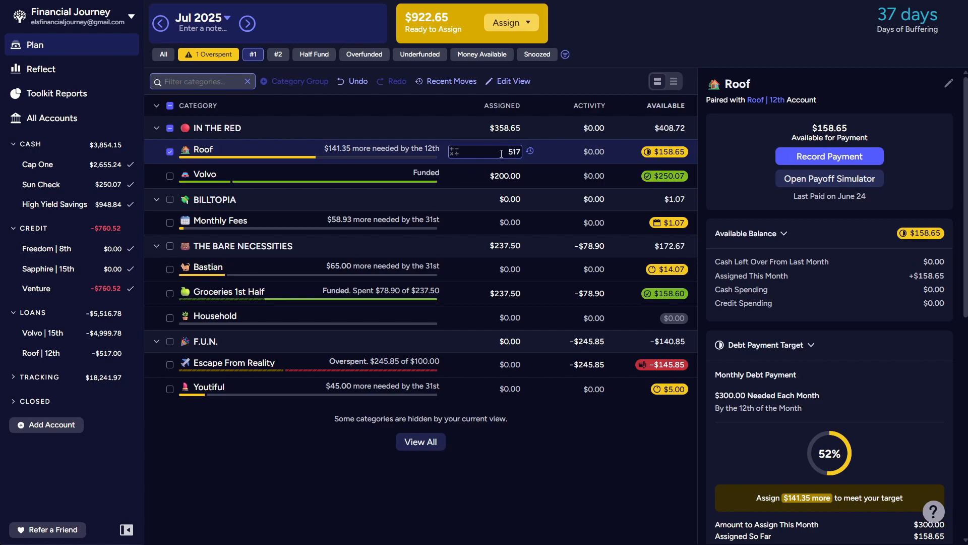
{"action": "key", "text": "Return"}
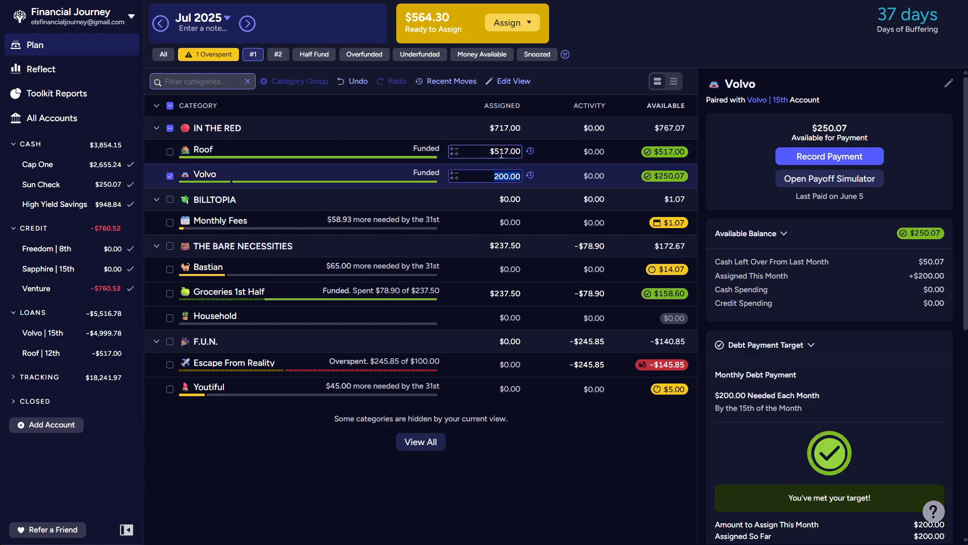
- Assign $60 to Monthly Fees and $65 to Bastian
{"action": "left_click", "coordinate": [495, 221]}
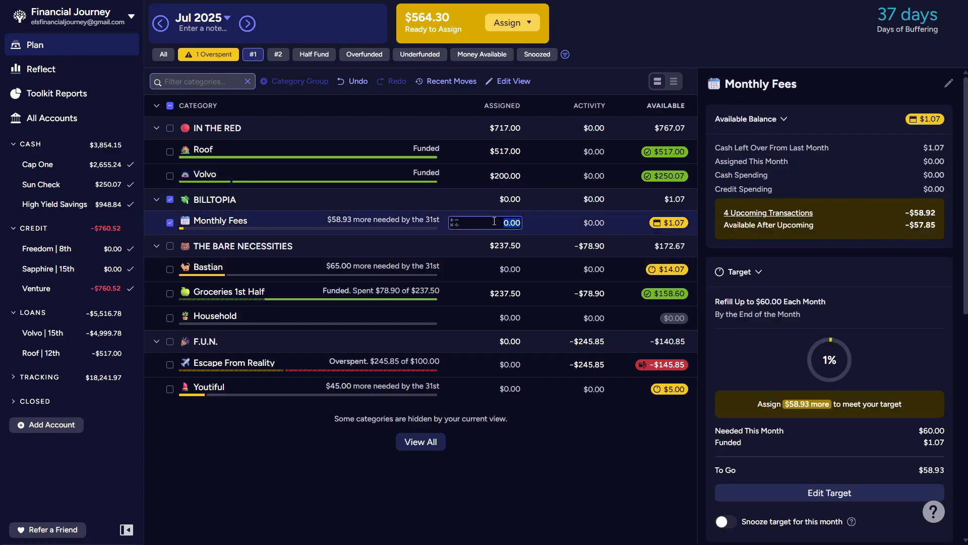
{"action": "type", "text": "60"}
{"action": "key", "text": "Tab"}
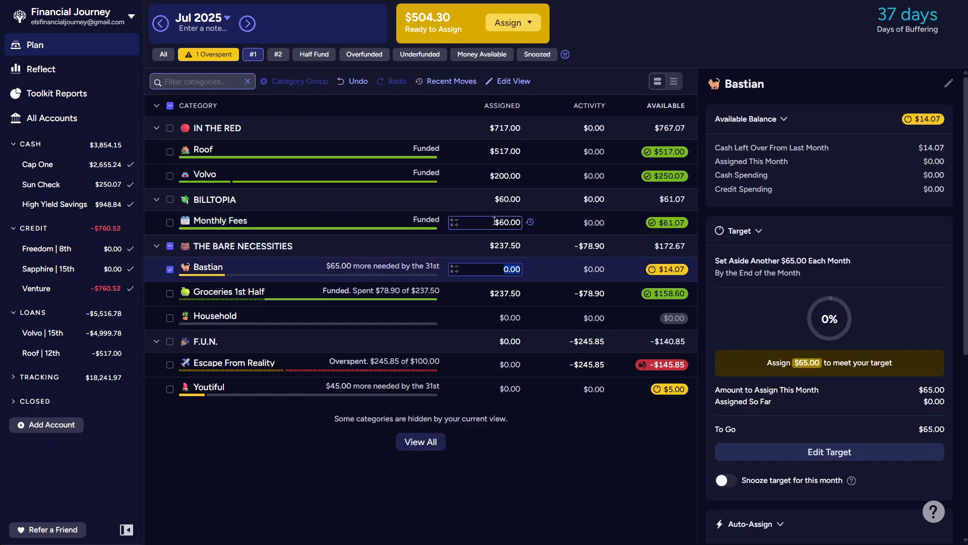
{"action": "type", "text": "65"}
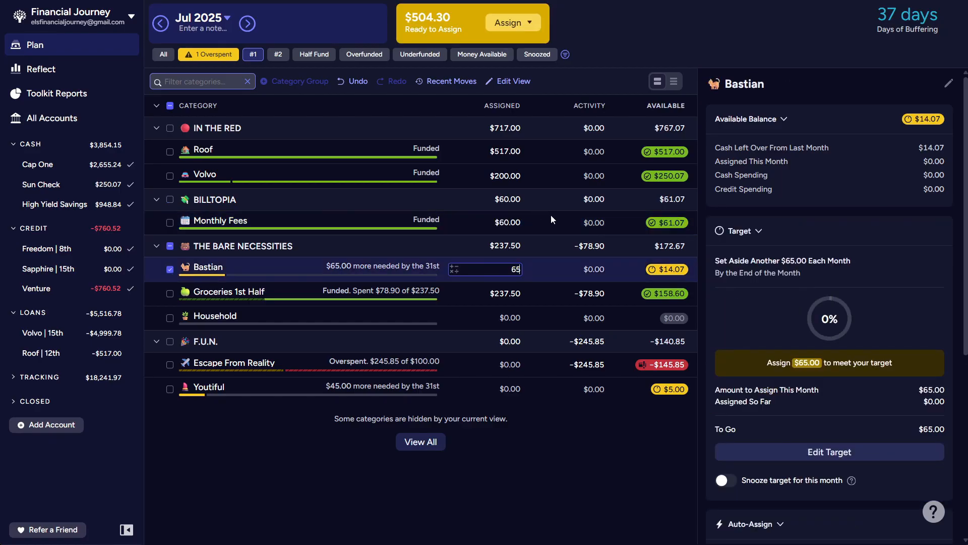
{"action": "key", "text": "Tab"}
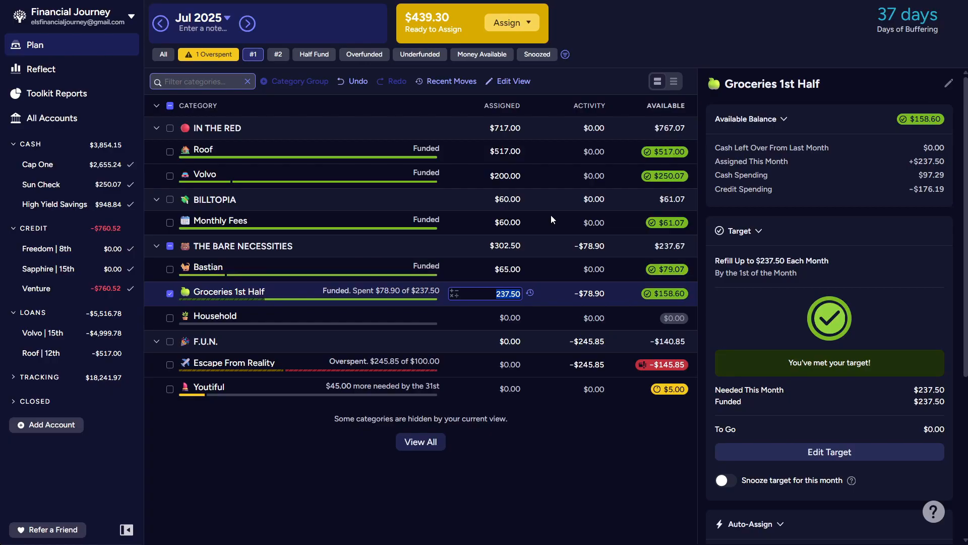
- Reduce the amount assigned to Bastian by $14 and a further $0.07, to $50.93
{"action": "key", "text": "shift+Tab"}
{"action": "type", "text": "-"}
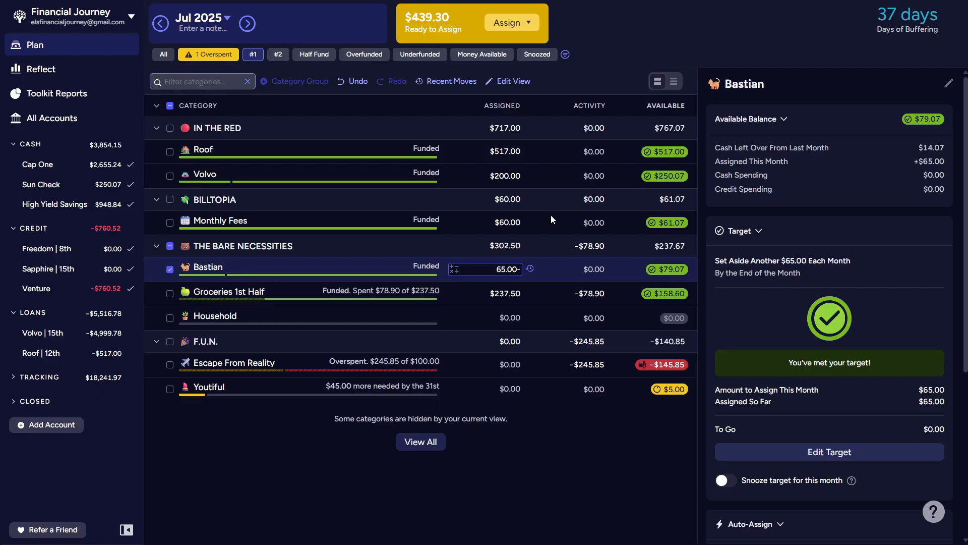
{"action": "type", "text": "14"}
{"action": "key", "text": "Tab"}
{"action": "key", "text": "shift+Tab"}
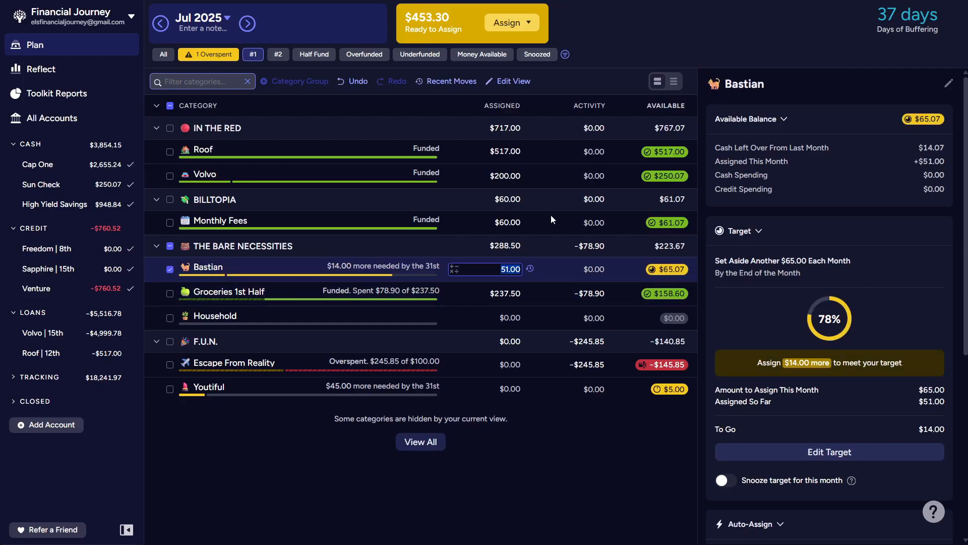
{"action": "type", "text": "-"}
{"action": "type", "text": "0.07"}
{"action": "key", "text": "Tab"}
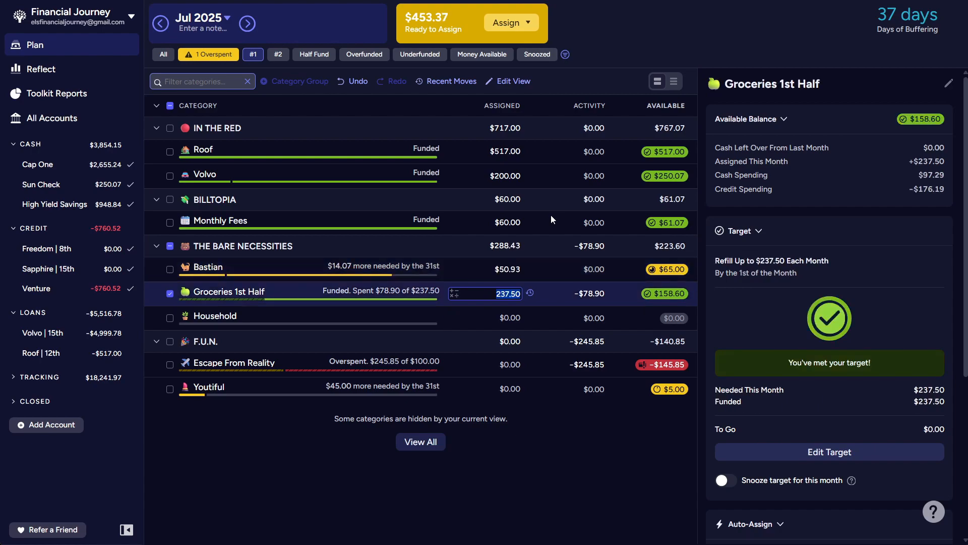
{"action": "key", "text": "Tab"}
{"action": "key", "text": "Tab"}
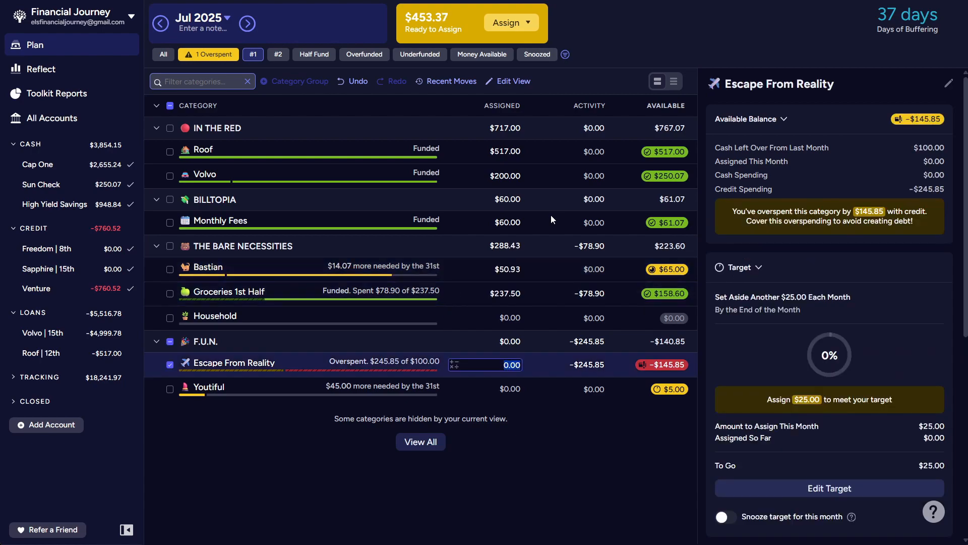
{"action": "key", "text": "shift+Tab"}
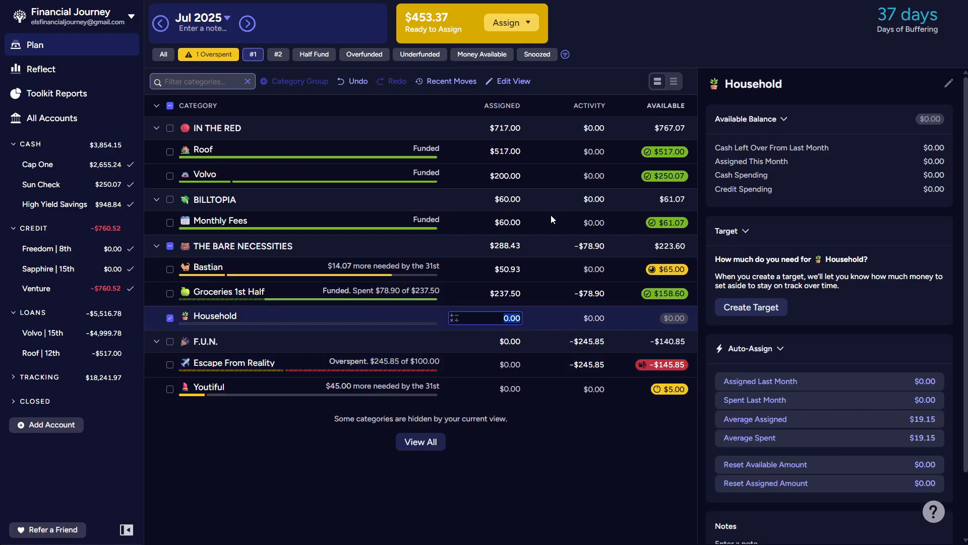
{"action": "key", "text": "Tab"}
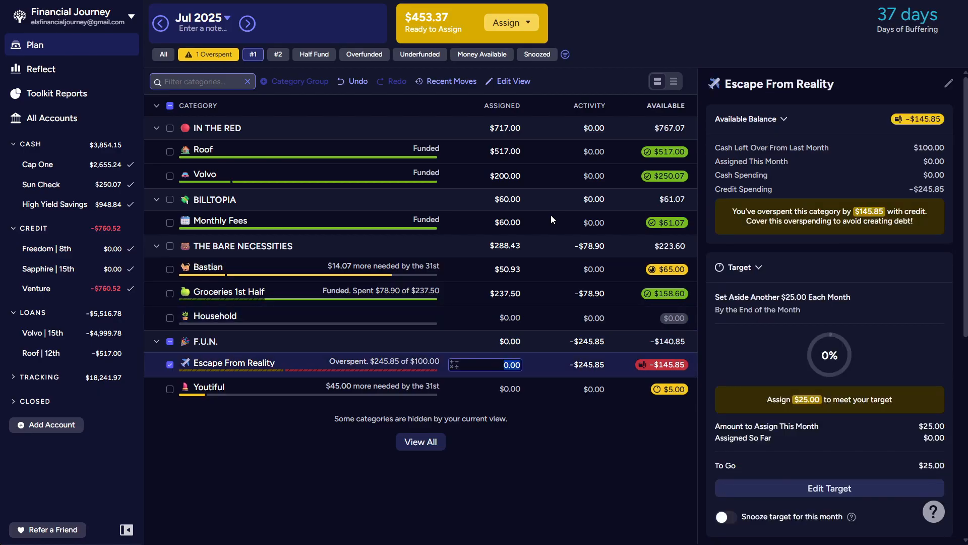
{"action": "key", "text": "Tab"}
{"action": "key", "text": "Tab"}
{"action": "key", "text": "shift+Tab"}
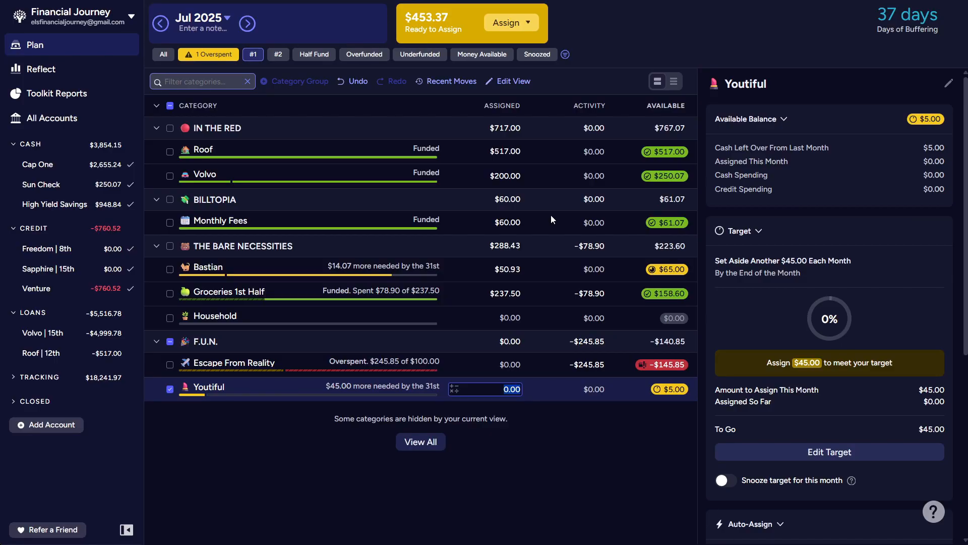
- Switch to the Half Fund view and assign $60 to Vet Insurance
{"action": "left_click", "coordinate": [311, 58]}
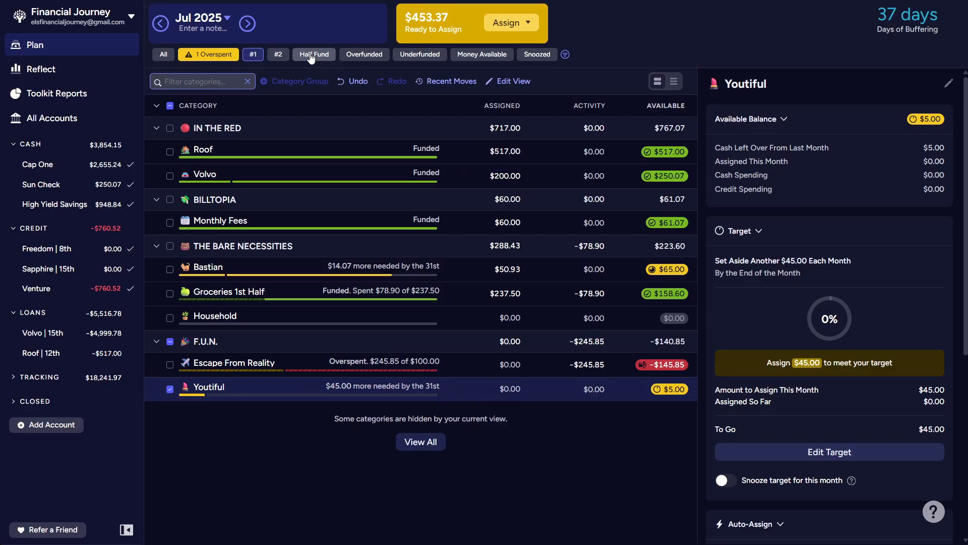
{"action": "left_click", "coordinate": [311, 55]}
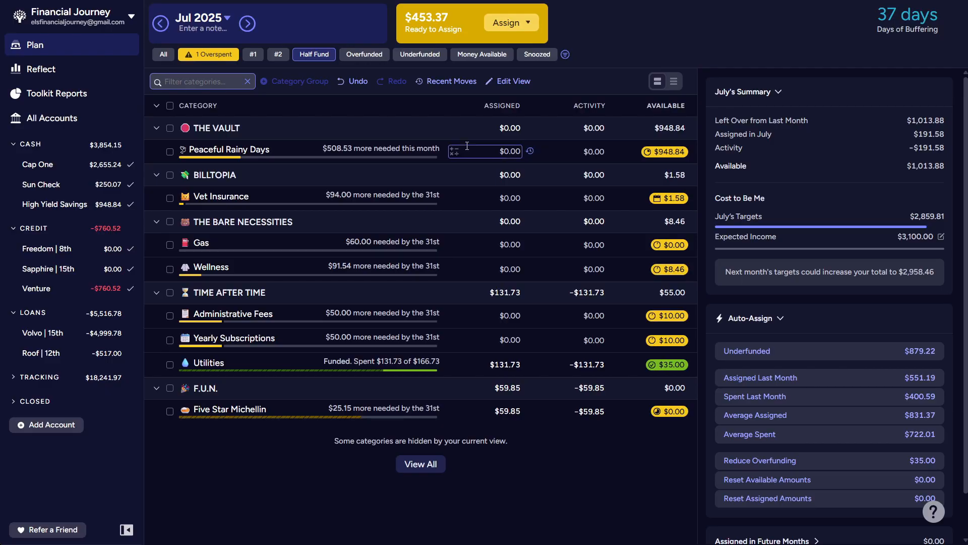
{"action": "left_click", "coordinate": [481, 198]}
{"action": "type", "text": "60"}
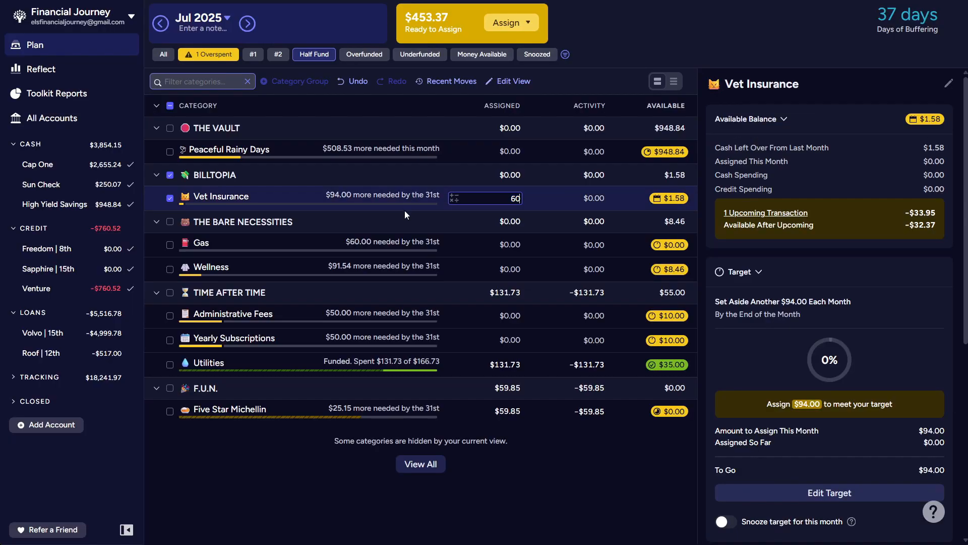
- Assign $30 to Gas and $50 to Wellness
{"action": "left_click", "coordinate": [483, 255]}
{"action": "type", "text": "30"}
{"action": "key", "text": "Return"}
{"action": "type", "text": "50"}
{"action": "key", "text": "Return"}
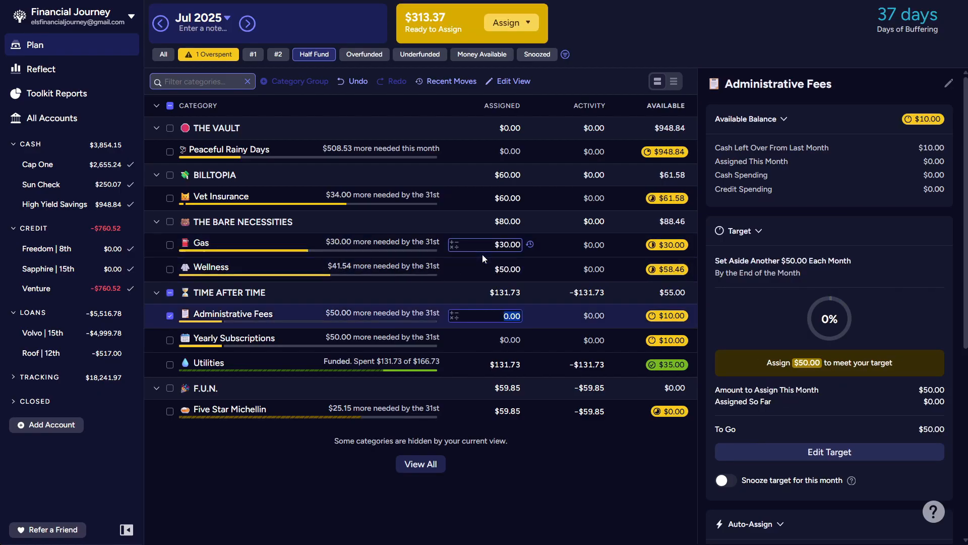
- Assign $10 each to Administrative Fees and Yearly Subscriptions
{"action": "type", "text": "10"}
{"action": "key", "text": "Return"}
{"action": "type", "text": "10"}
{"action": "key", "text": "Return"}
- Add $35 to the amount already assigned to Utilities
{"action": "key", "text": "Right"}
{"action": "type", "text": "+35"}
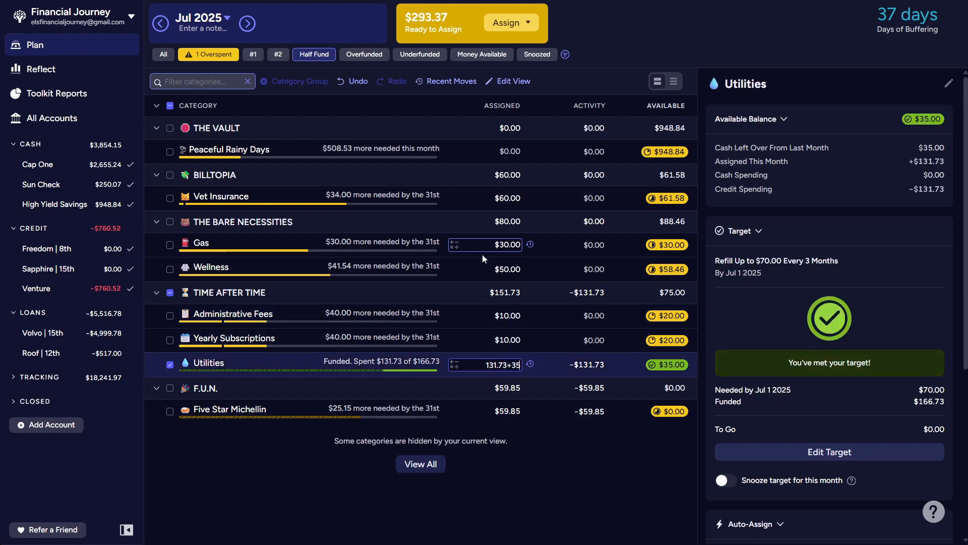
{"action": "key", "text": "Return"}
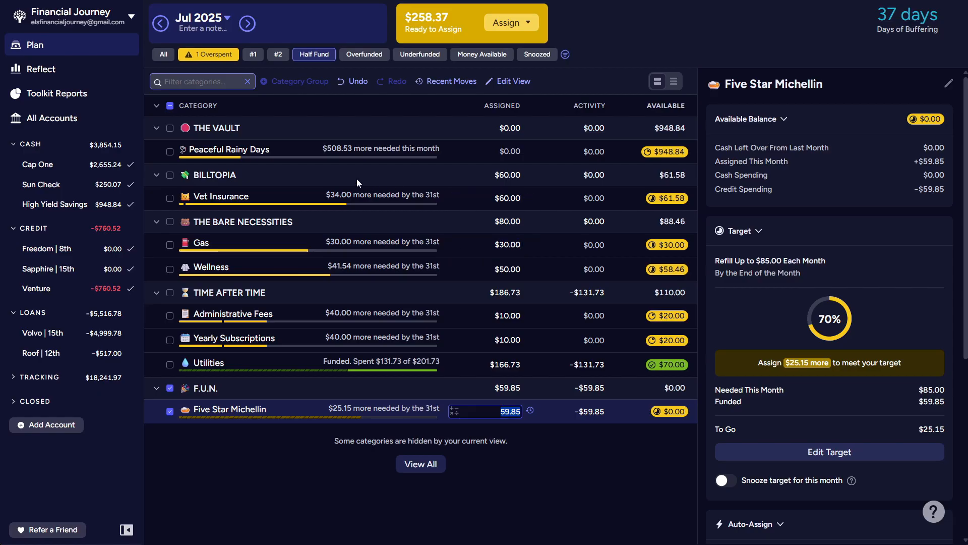
- Show all categories and assign $145.85 to Escape From Reality in the F.U.N. group
{"action": "left_click", "coordinate": [164, 58]}
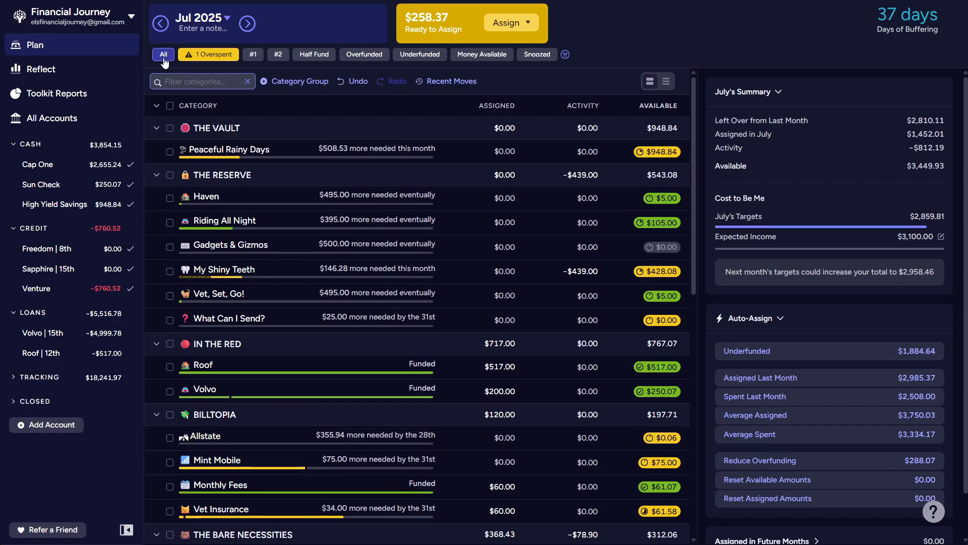
{"action": "scroll", "coordinate": [383, 197], "scroll_direction": "down", "scroll_amount": 4}
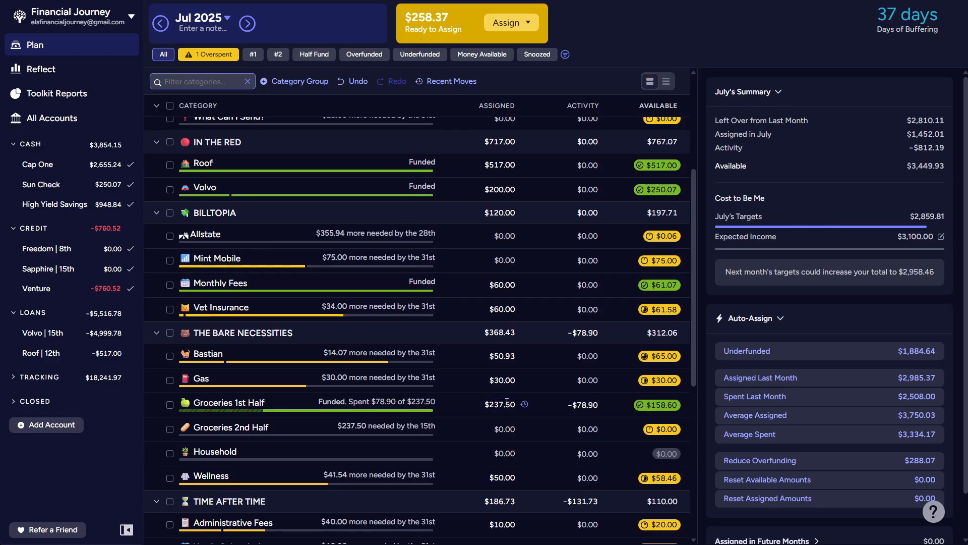
{"action": "scroll", "coordinate": [477, 402], "scroll_direction": "down", "scroll_amount": 1}
{"action": "scroll", "coordinate": [477, 402], "scroll_direction": "down", "scroll_amount": 5}
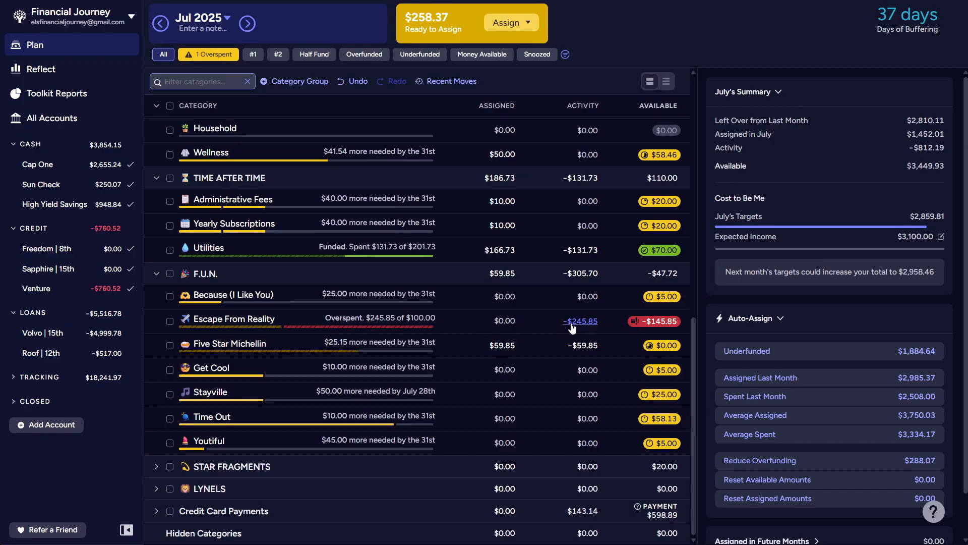
{"action": "left_click", "coordinate": [488, 323]}
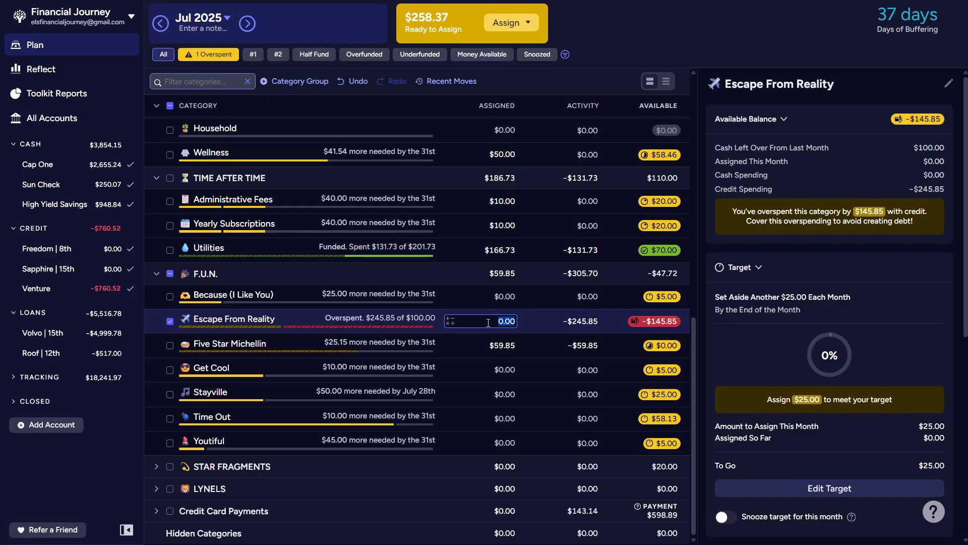
{"action": "type", "text": "145.85"}
{"action": "key", "text": "Return"}
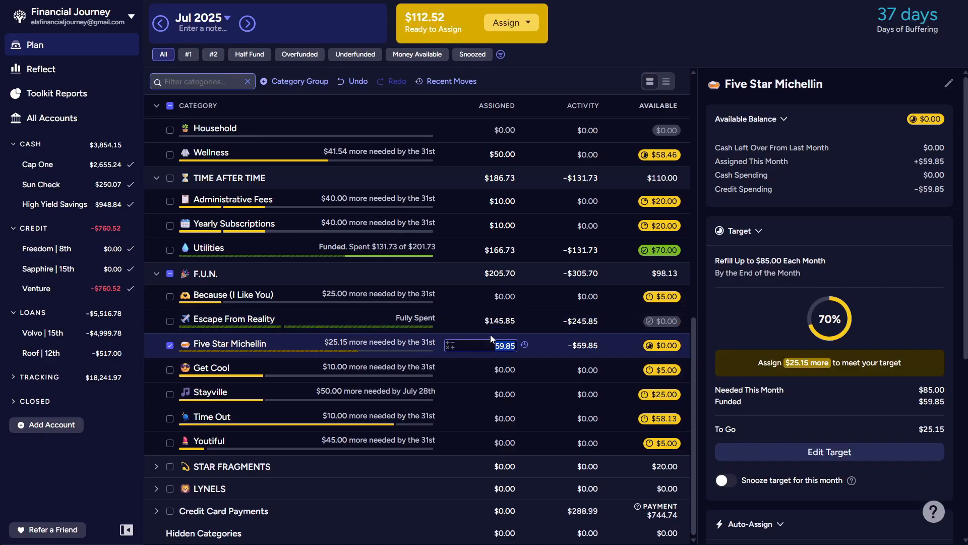
- Assign $50 to My Shiny Teeth in The Reserve group
{"action": "scroll", "coordinate": [485, 331], "scroll_direction": "up", "scroll_amount": 10}
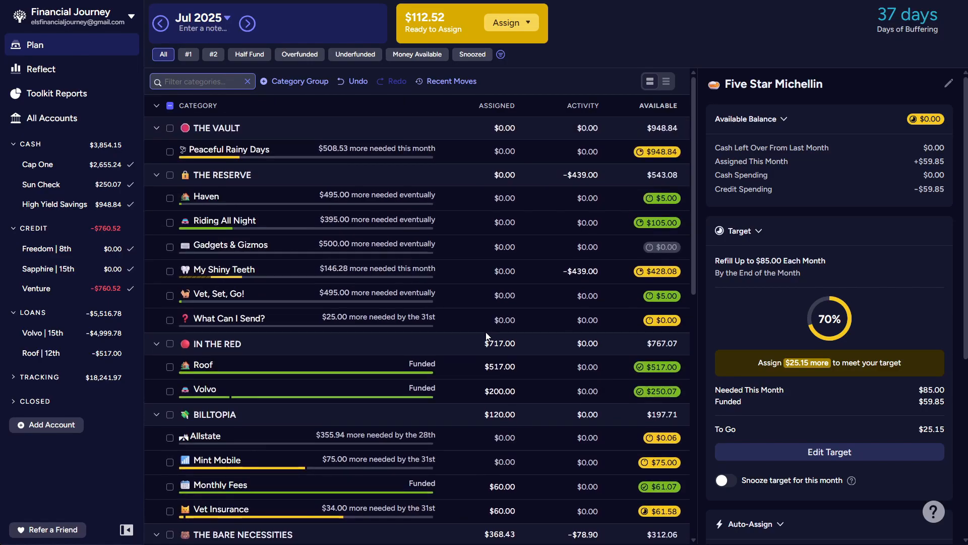
{"action": "left_click", "coordinate": [496, 272]}
{"action": "type", "text": "50"}
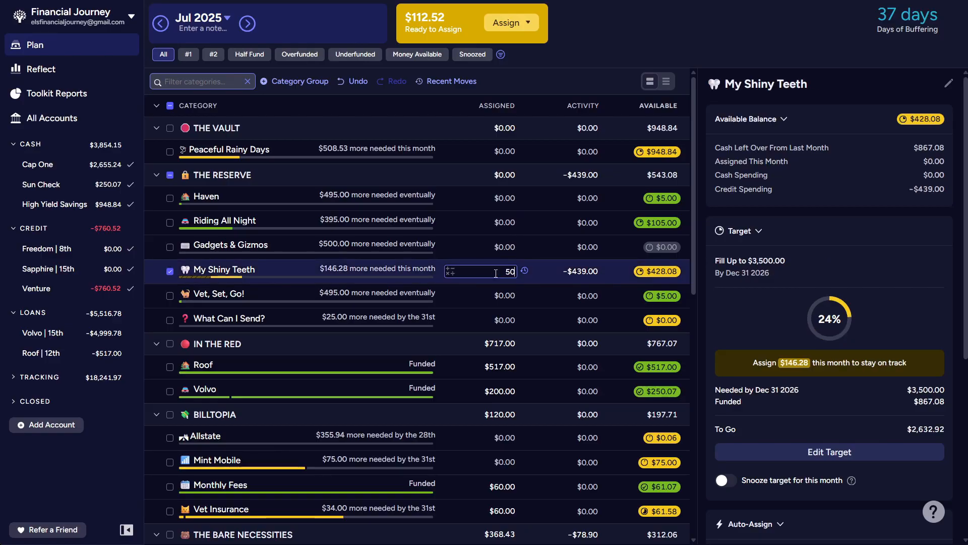
{"action": "key", "text": "shift+Tab"}
{"action": "key", "text": "shift+Tab"}
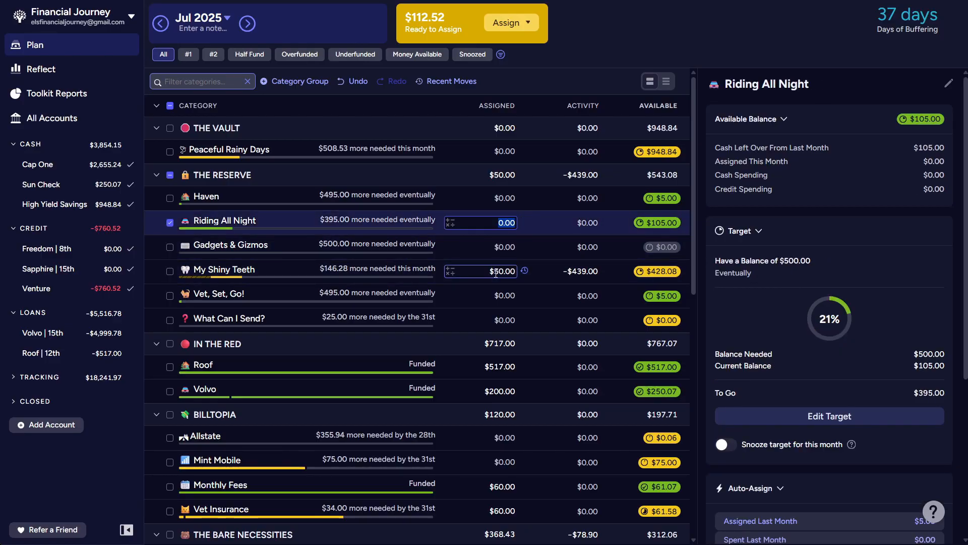
{"action": "key", "text": "Tab"}
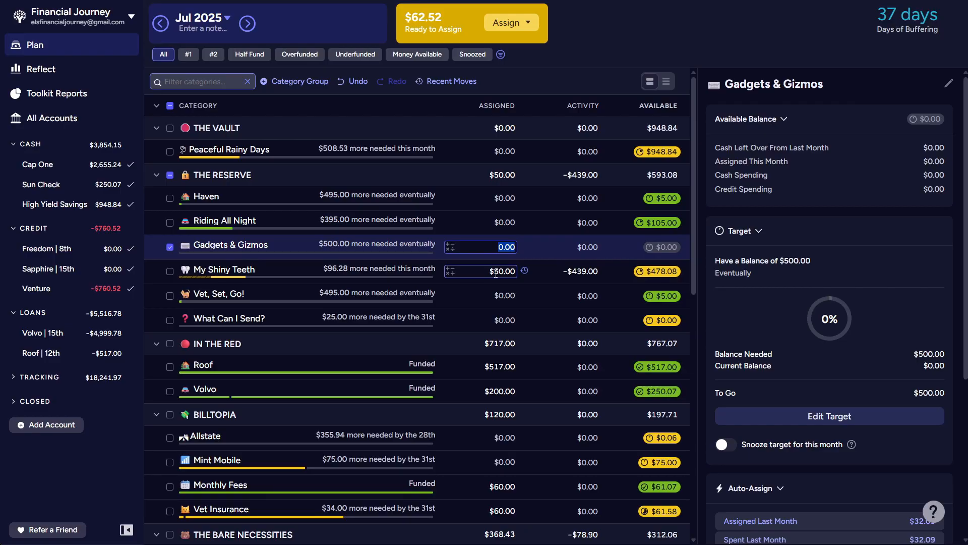
- Set the amount assigned to My Shiny Teeth to $100
{"action": "left_click", "coordinate": [495, 273]}
{"action": "type", "text": "100"}
{"action": "key", "text": "shift+Tab"}
{"action": "left_click", "coordinate": [496, 273]}
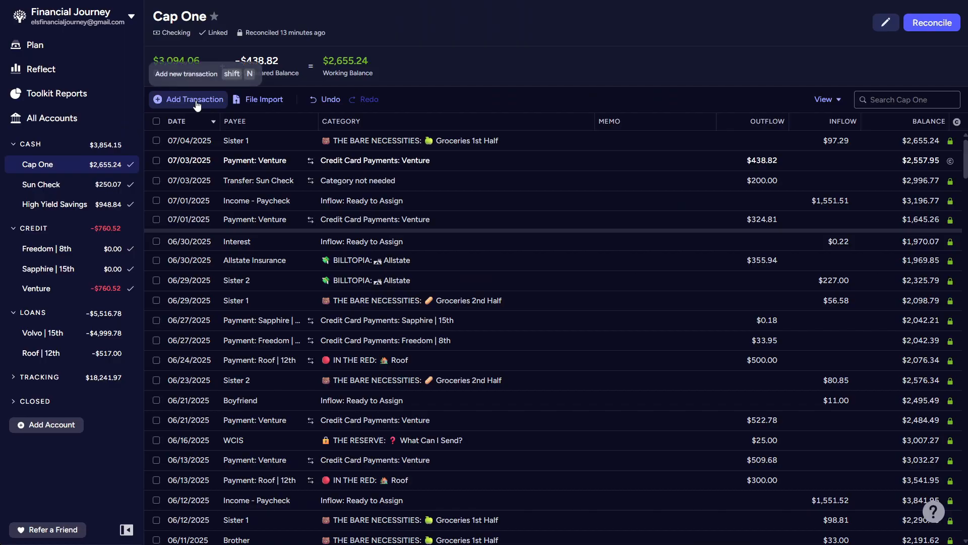
- Record a $500 transfer from Cap One to HSA dated 07/03/2025, categorized to My Shiny Teeth in The Reserve
{"action": "left_click", "coordinate": [196, 99]}
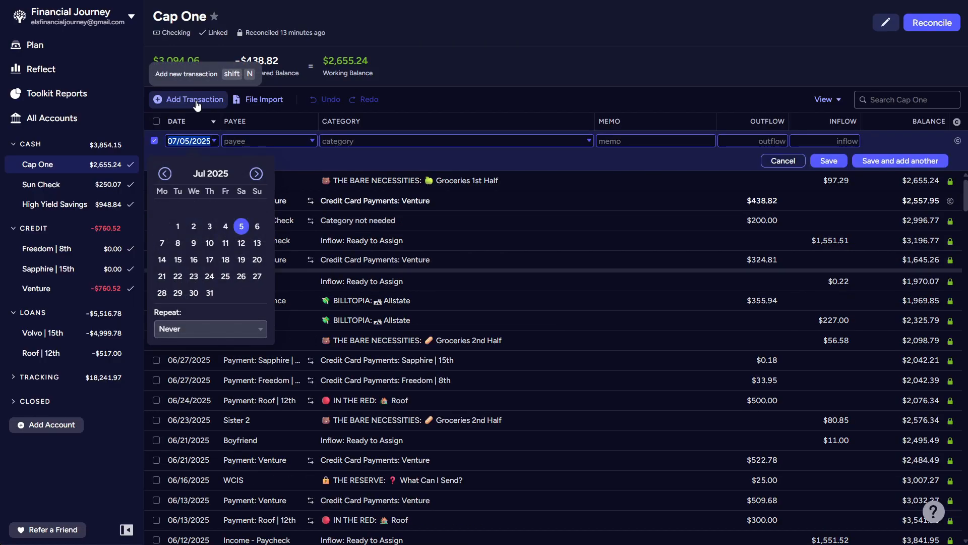
{"action": "key", "text": "Left"}
{"action": "key", "text": "Left"}
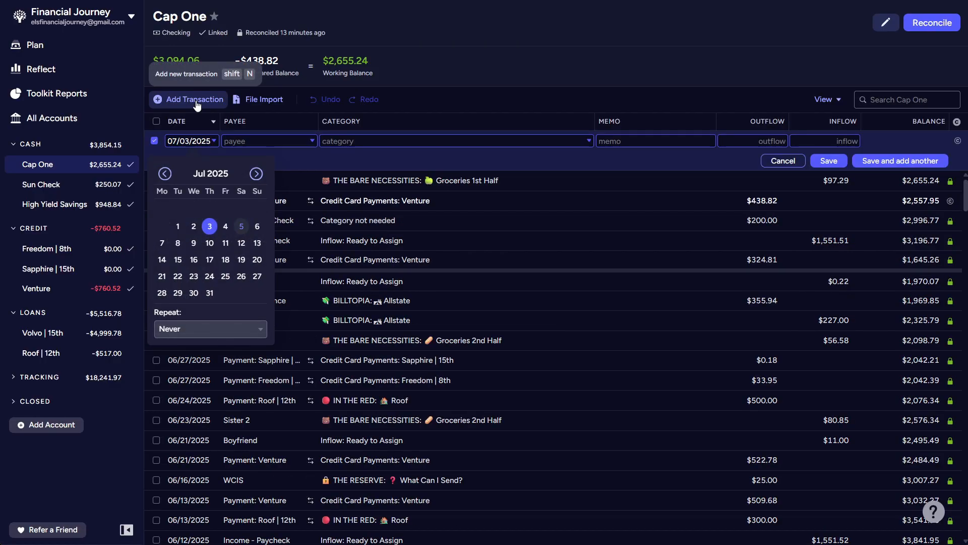
{"action": "left_click", "coordinate": [250, 143]}
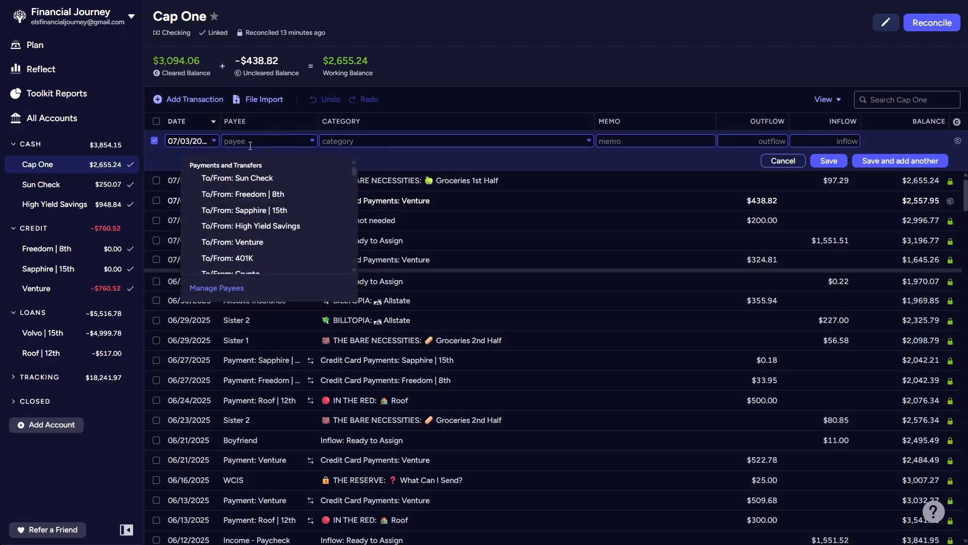
{"action": "scroll", "coordinate": [252, 189], "scroll_direction": "down", "scroll_amount": 2}
{"action": "left_click", "coordinate": [266, 239]}
{"action": "key", "text": "Tab"}
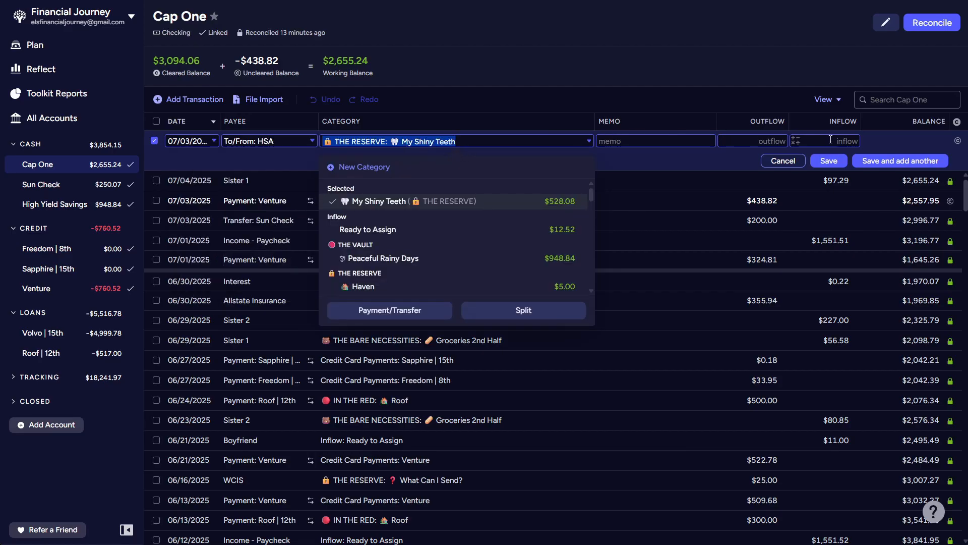
{"action": "left_click", "coordinate": [768, 143]}
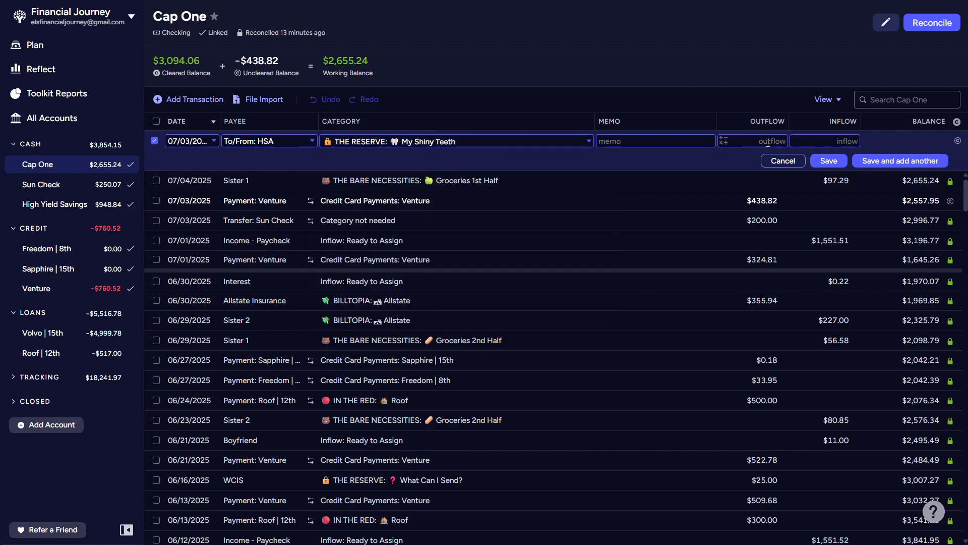
{"action": "type", "text": "500"}
{"action": "left_click", "coordinate": [829, 161]}
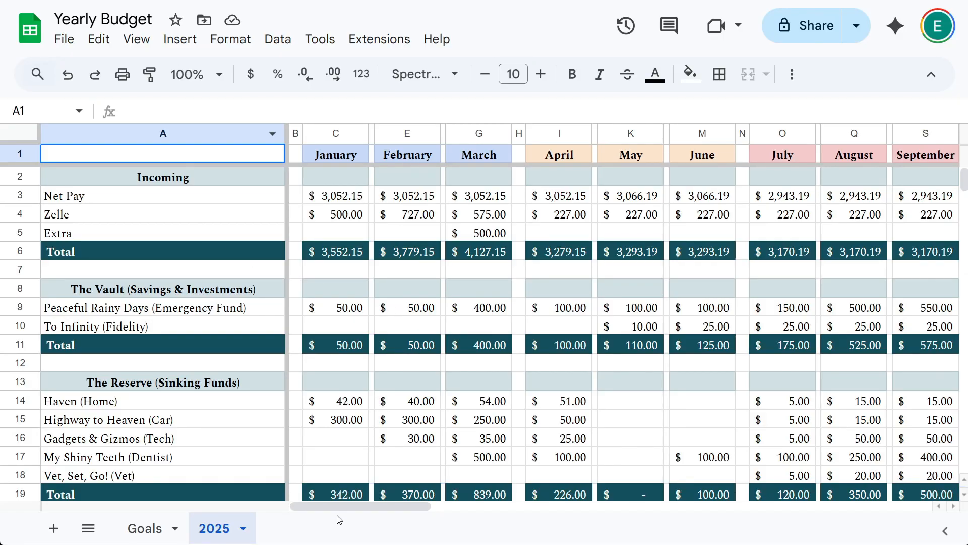
- Switch to the Yearly Budget spreadsheet in Google Sheets and review the July to December plan and the 401k target on the Goals sheet
{"action": "left_click_drag", "start_coordinate": [347, 514], "coordinate": [435, 485]}
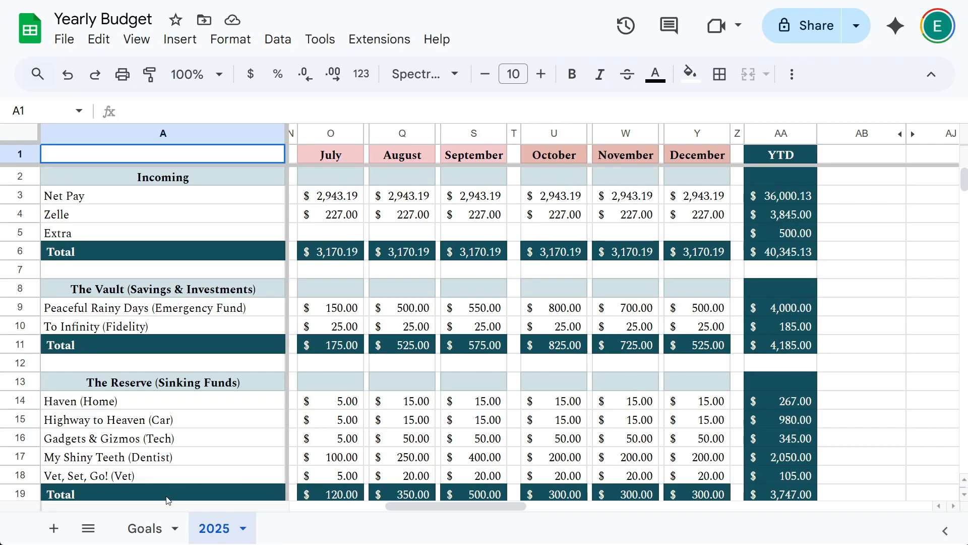
{"action": "left_click", "coordinate": [156, 529]}
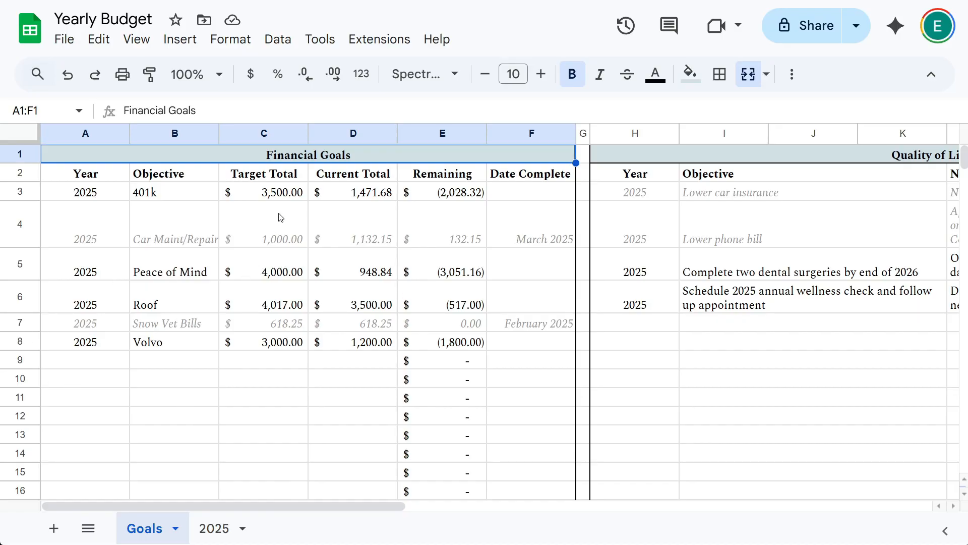
{"action": "left_click", "coordinate": [271, 202]}
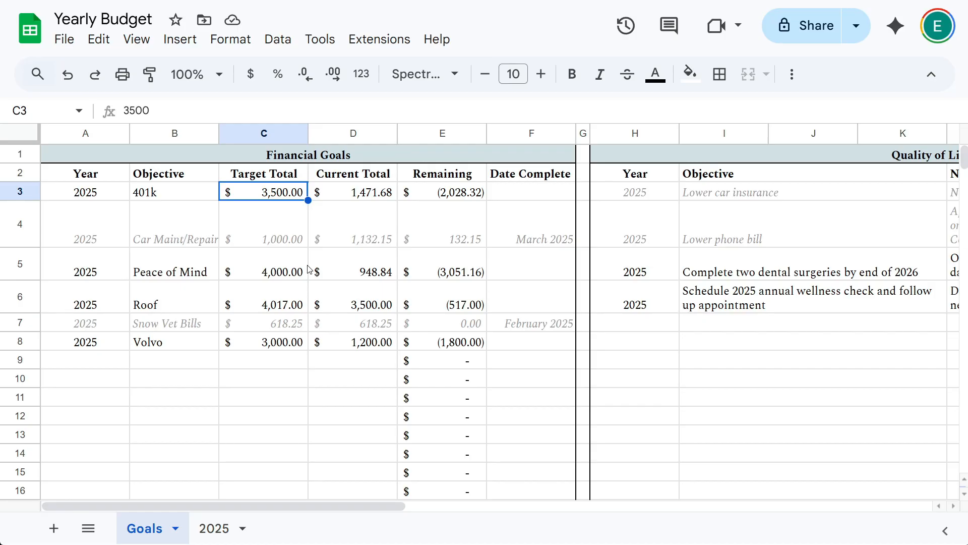
- Return to the 2025 sheet and examine the planned sinking fund and debt amounts, including My Shiny Teeth for September
{"action": "left_click", "coordinate": [224, 536]}
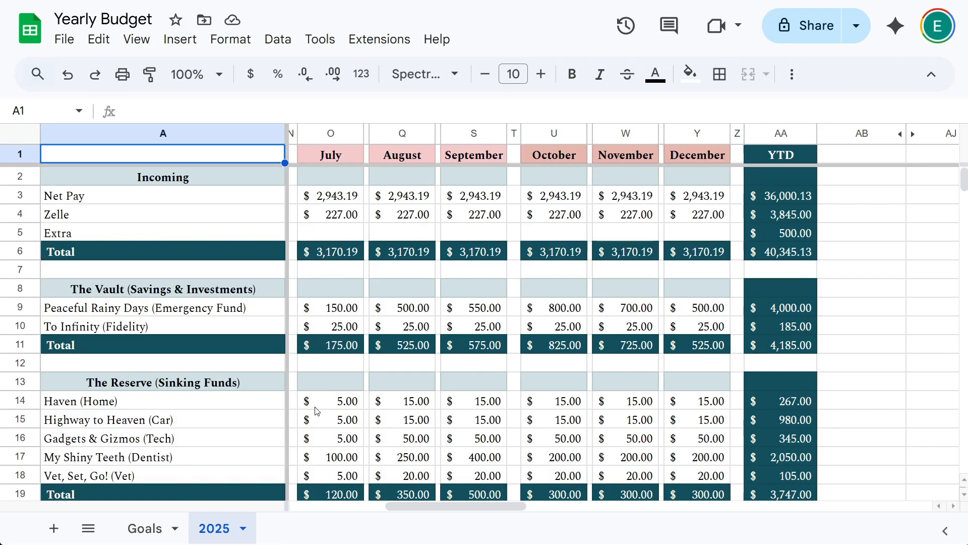
{"action": "scroll", "coordinate": [317, 411], "scroll_direction": "down", "scroll_amount": 3}
{"action": "scroll", "coordinate": [317, 411], "scroll_direction": "down", "scroll_amount": 1}
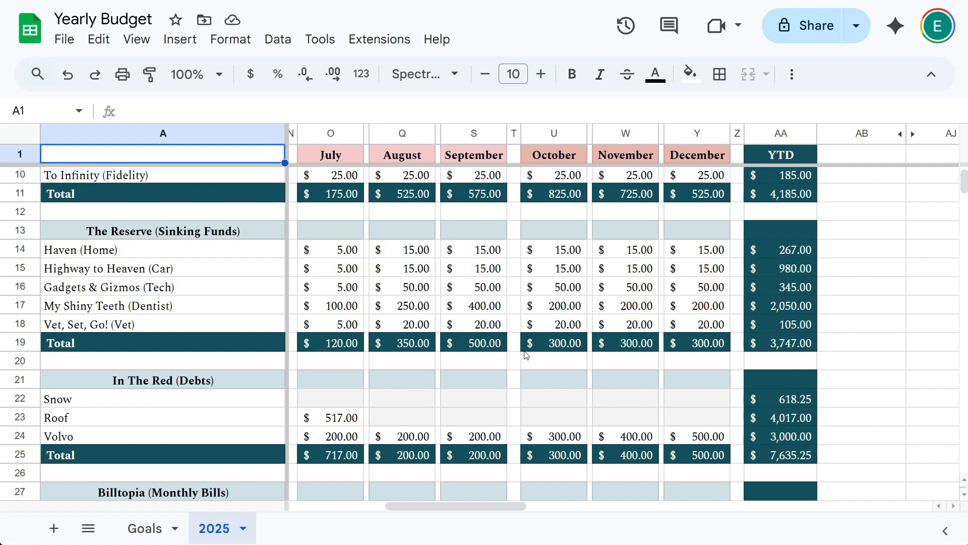
{"action": "left_click", "coordinate": [479, 309]}
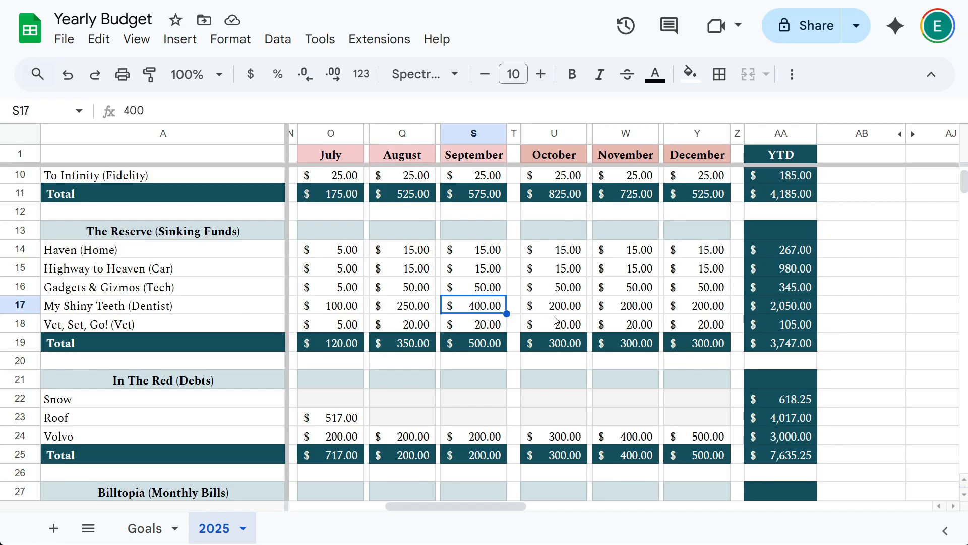
- Examine the discretionary spending plan and total the July and August amounts for Escape From Reality (Travel)
{"action": "scroll", "coordinate": [482, 315], "scroll_direction": "down", "scroll_amount": 5}
{"action": "scroll", "coordinate": [479, 316], "scroll_direction": "down", "scroll_amount": 10}
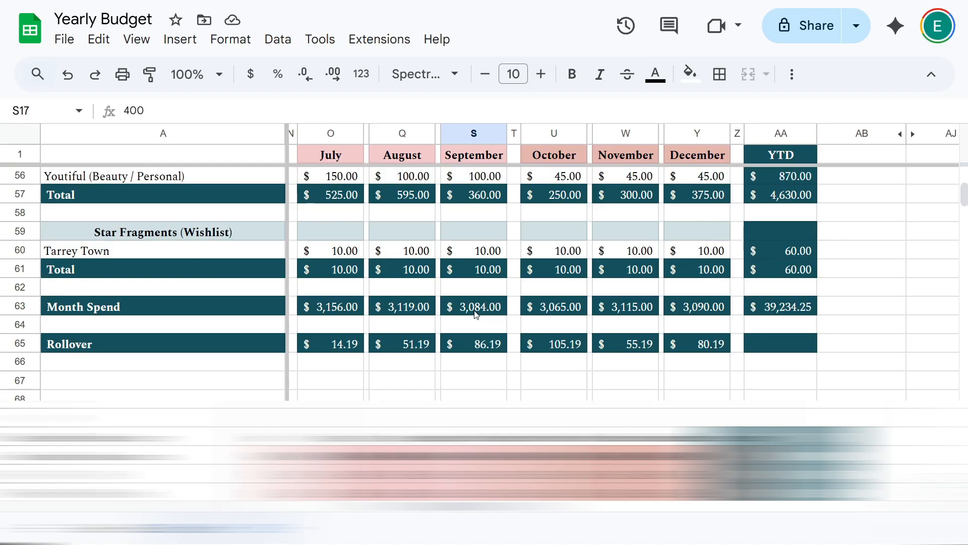
{"action": "scroll", "coordinate": [477, 316], "scroll_direction": "up", "scroll_amount": 3}
{"action": "left_click", "coordinate": [343, 237]}
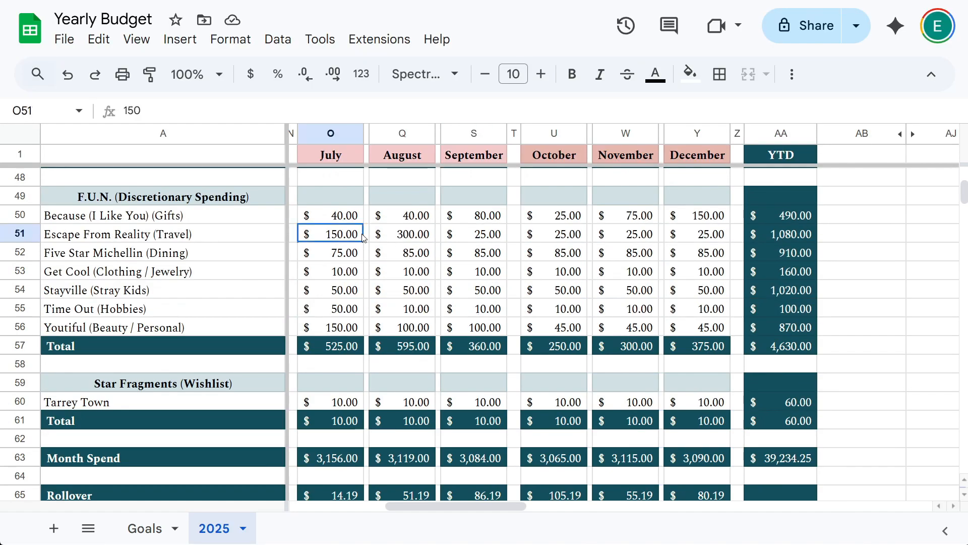
{"action": "left_click", "coordinate": [398, 239], "text": "shift"}
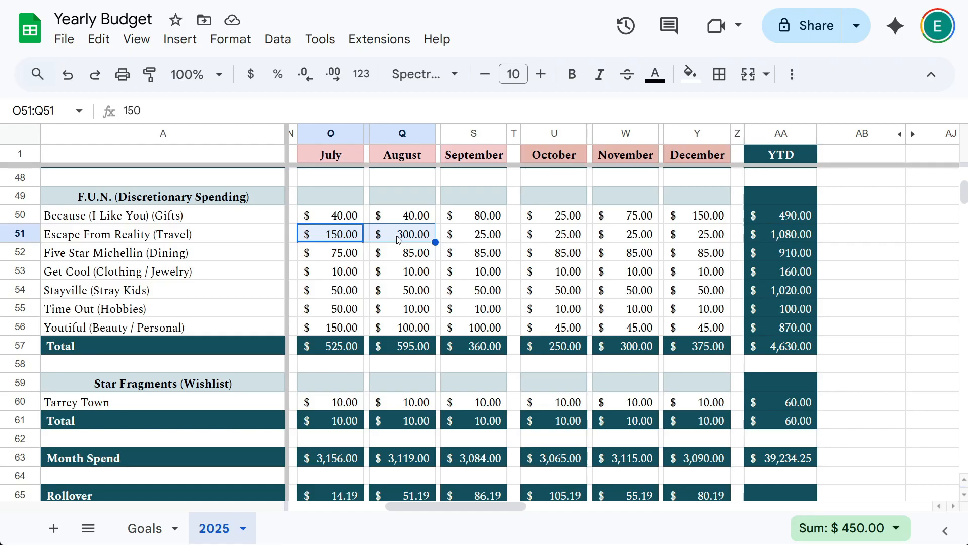
{"action": "left_click", "coordinate": [341, 237]}
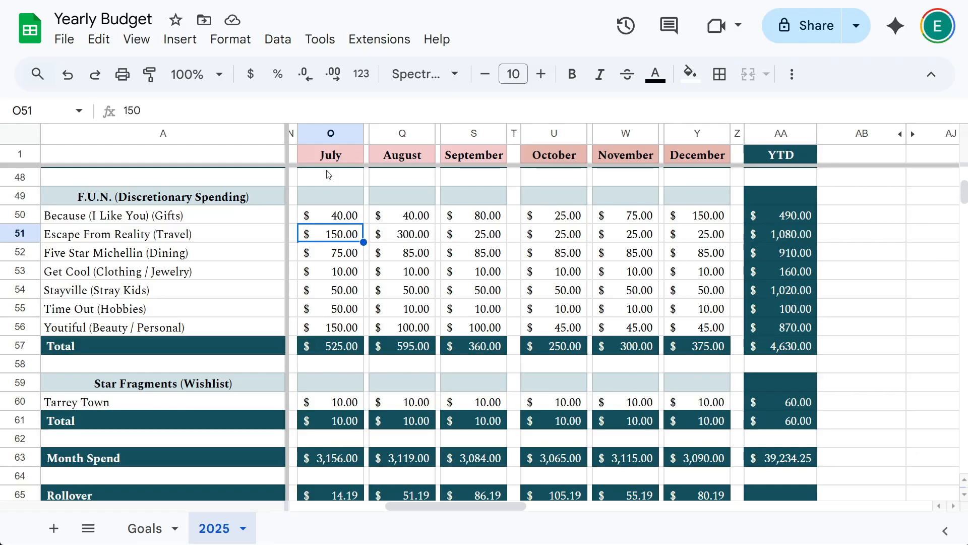
- Review the planned monthly expenses, bills, debts, savings and income for July to December on the 2025 sheet
{"action": "scroll", "coordinate": [330, 297], "scroll_direction": "up", "scroll_amount": 6}
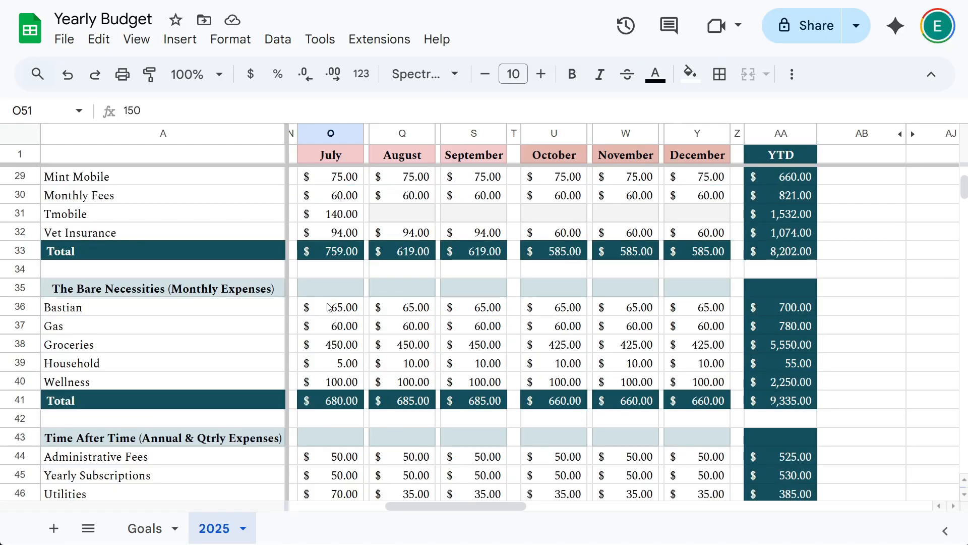
{"action": "scroll", "coordinate": [329, 307], "scroll_direction": "up", "scroll_amount": 7}
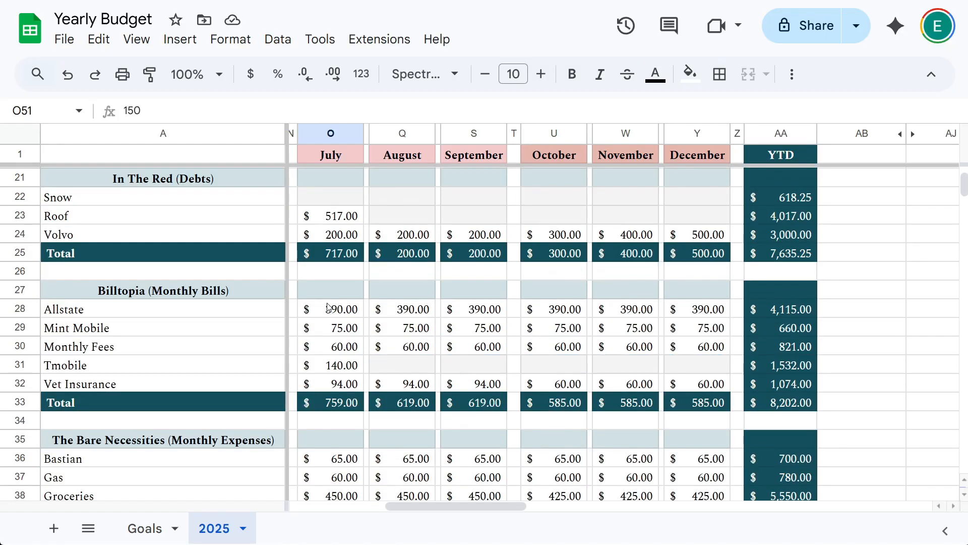
{"action": "scroll", "coordinate": [329, 307], "scroll_direction": "up", "scroll_amount": 2}
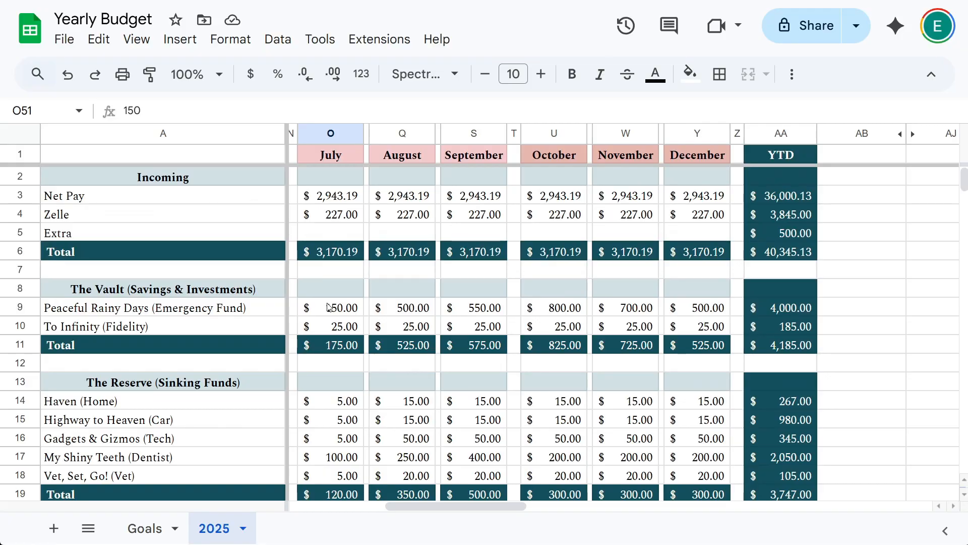
{"action": "scroll", "coordinate": [329, 307], "scroll_direction": "down", "scroll_amount": 6}
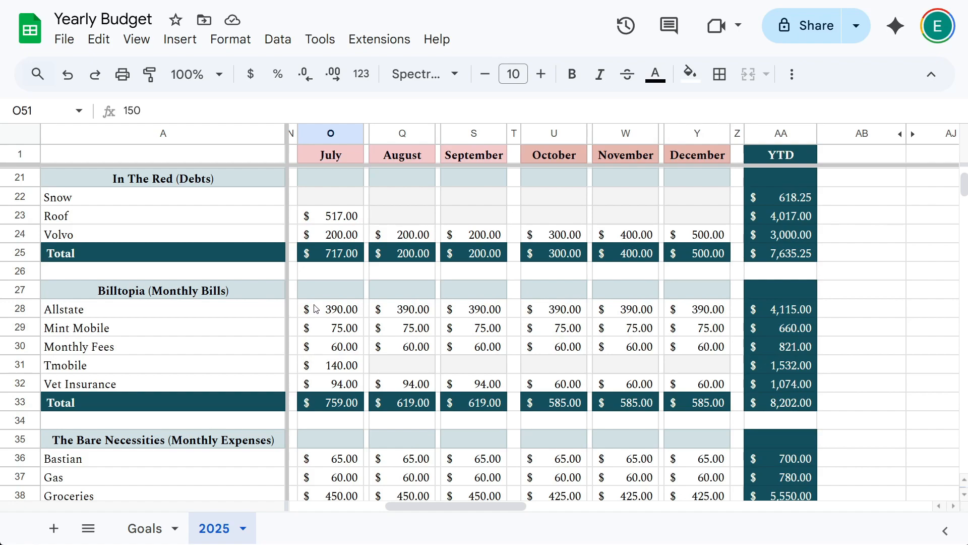
{"action": "scroll", "coordinate": [314, 309], "scroll_direction": "down", "scroll_amount": 10}
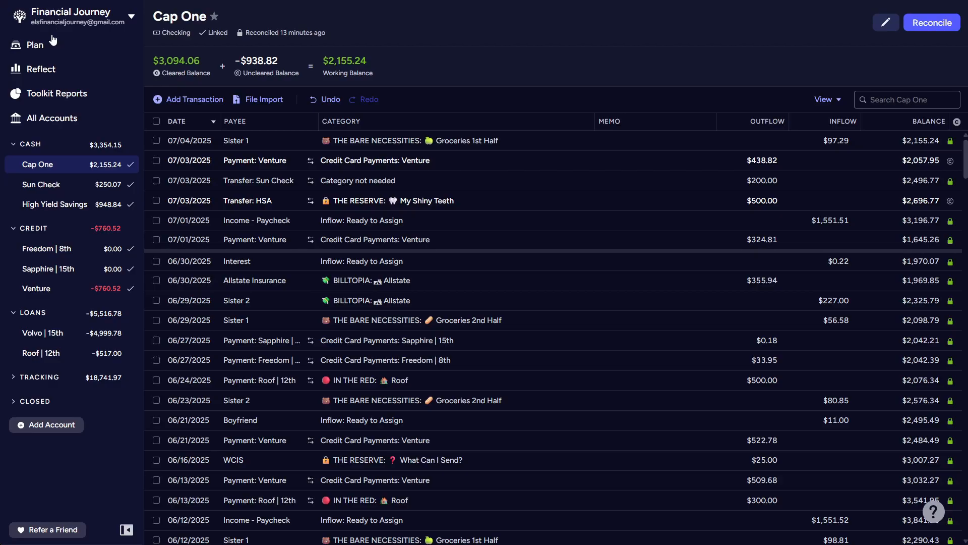
- Switch back to YNAB's July 2025 plan and assign $12.52 to Youtiful in the F.U.N. group
{"action": "left_click", "coordinate": [47, 54]}
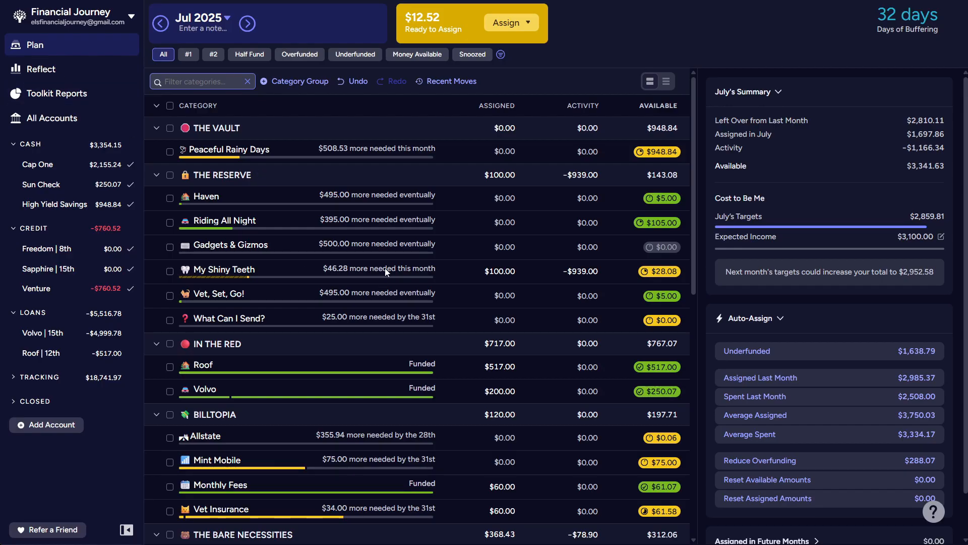
{"action": "scroll", "coordinate": [416, 222], "scroll_direction": "down", "scroll_amount": 4}
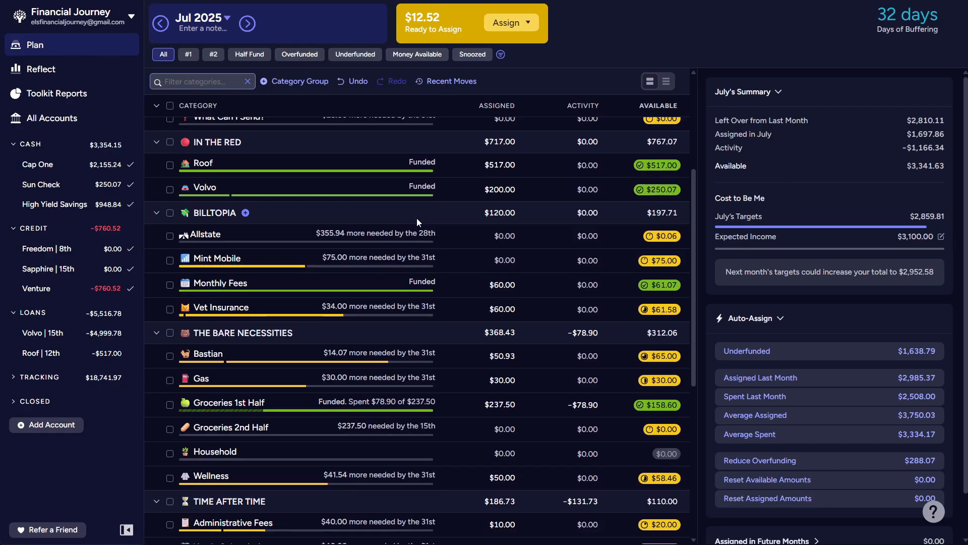
{"action": "scroll", "coordinate": [417, 222], "scroll_direction": "down", "scroll_amount": 3}
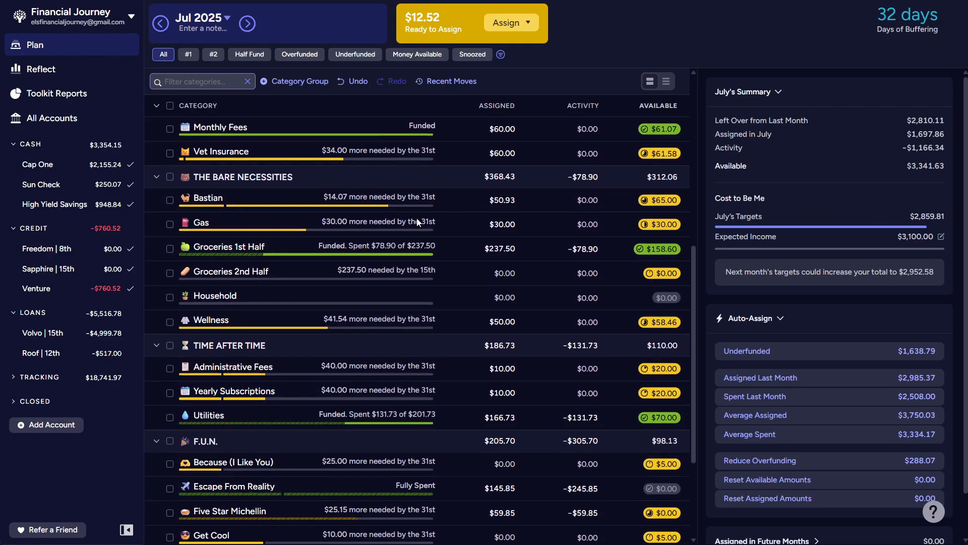
{"action": "scroll", "coordinate": [417, 222], "scroll_direction": "down", "scroll_amount": 2}
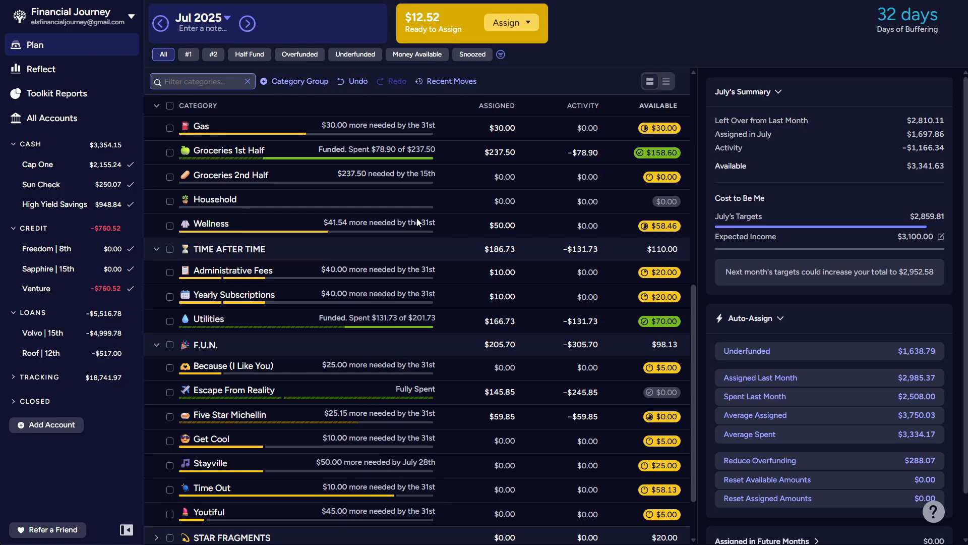
{"action": "scroll", "coordinate": [416, 221], "scroll_direction": "down", "scroll_amount": 2}
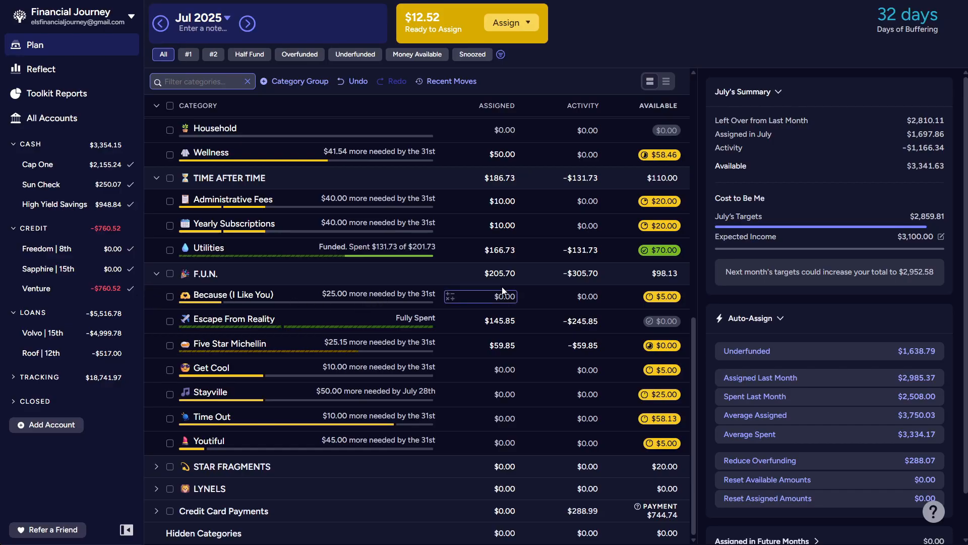
{"action": "left_click", "coordinate": [506, 443]}
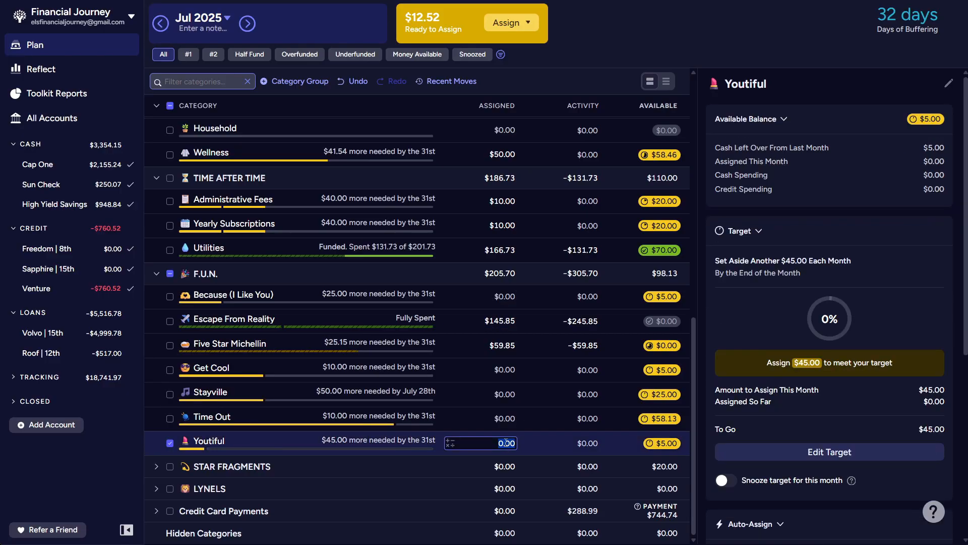
{"action": "type", "text": "12.52"}
{"action": "key", "text": "shift+Tab"}
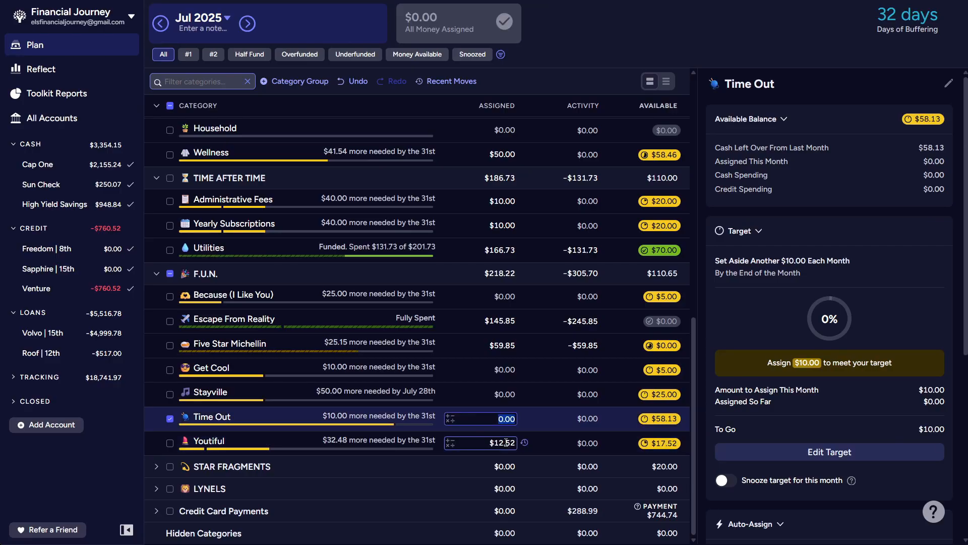